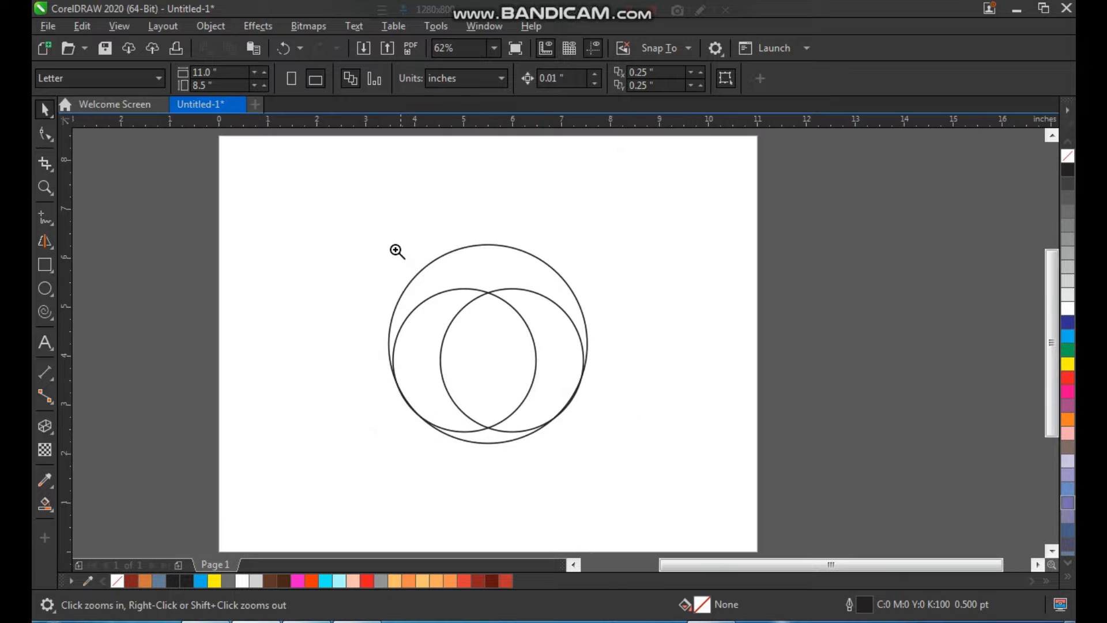
# Step: Create a concentric copy of the large circle, scaled down to about 1.72 in in diameter
pyautogui.click(742, 302)
pyautogui.moveTo(587, 224); pyautogui.dragTo(621, 217)
pyautogui.hotkey('ctrl', 'z')
pyautogui.moveTo(707, 144); pyautogui.dragTo(662, 247)
pyautogui.press('F2')
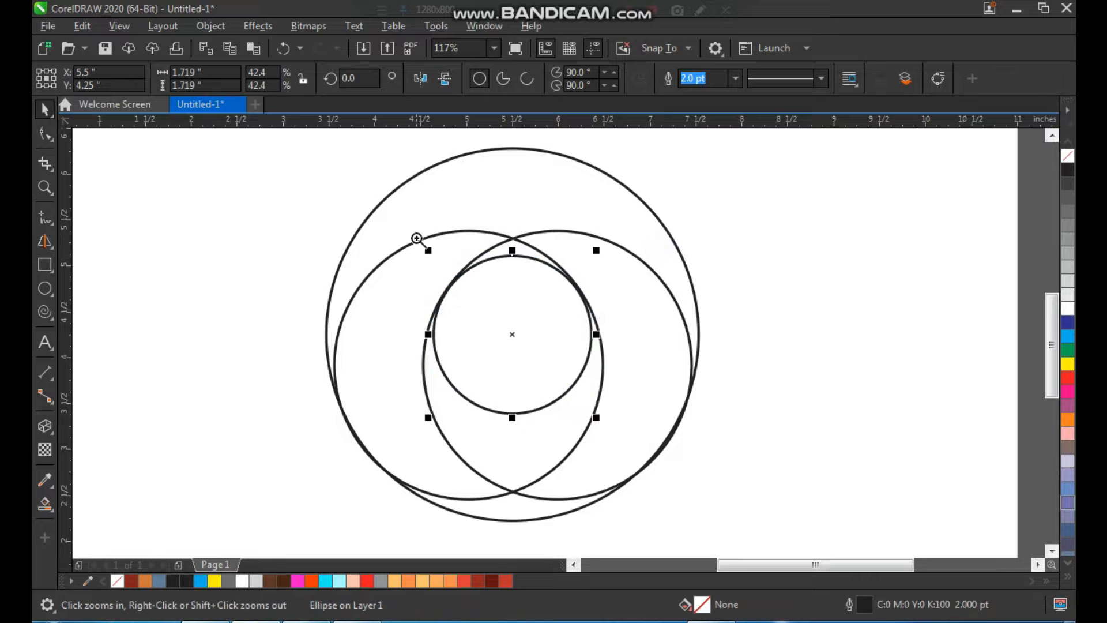
# Step: Enlarge the small central circle to about 1.77 in so it fits between the two overlapping circles' inner edges
pyautogui.moveTo(423, 244); pyautogui.dragTo(604, 416)
pyautogui.moveTo(750, 175); pyautogui.dragTo(756, 167)
pyautogui.scroll(-5, 617, 231)
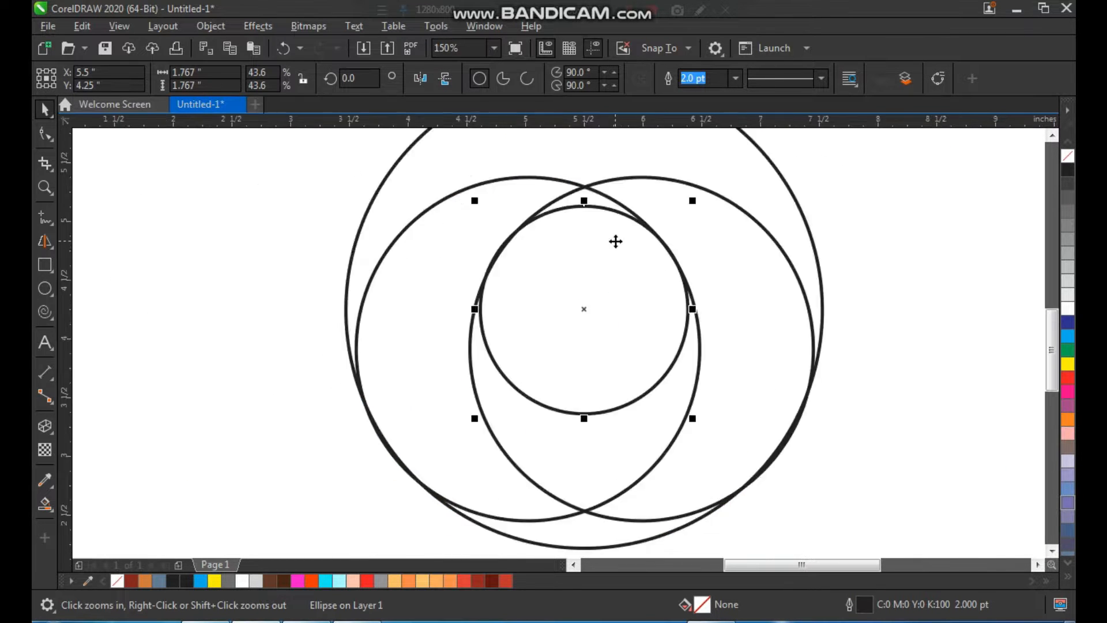
pyautogui.click(790, 182)
# Step: Draw a square beside the circles, rotated 45 degrees into a diamond about 3.56 in wide, with a 2.0 pt outline
pyautogui.press('F2')
pyautogui.moveTo(481, 140); pyautogui.dragTo(852, 416)
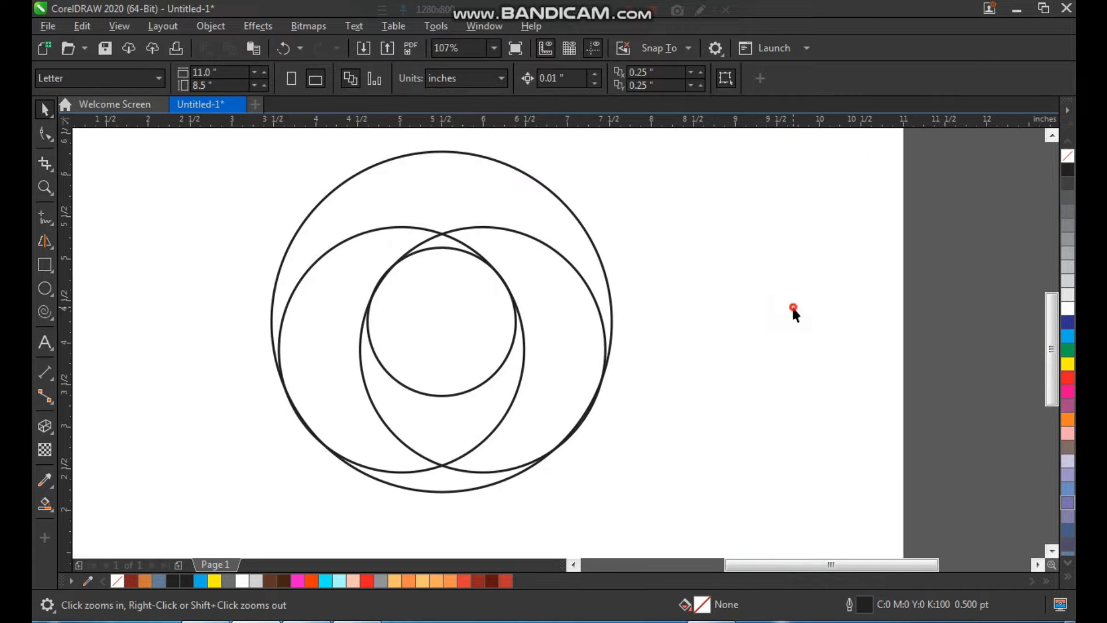
pyautogui.click(52, 264)
pyautogui.moveTo(639, 260); pyautogui.dragTo(860, 480)
pyautogui.click(746, 368)
pyautogui.moveTo(633, 480); pyautogui.dragTo(756, 518)
pyautogui.moveTo(767, 310); pyautogui.dragTo(755, 271)
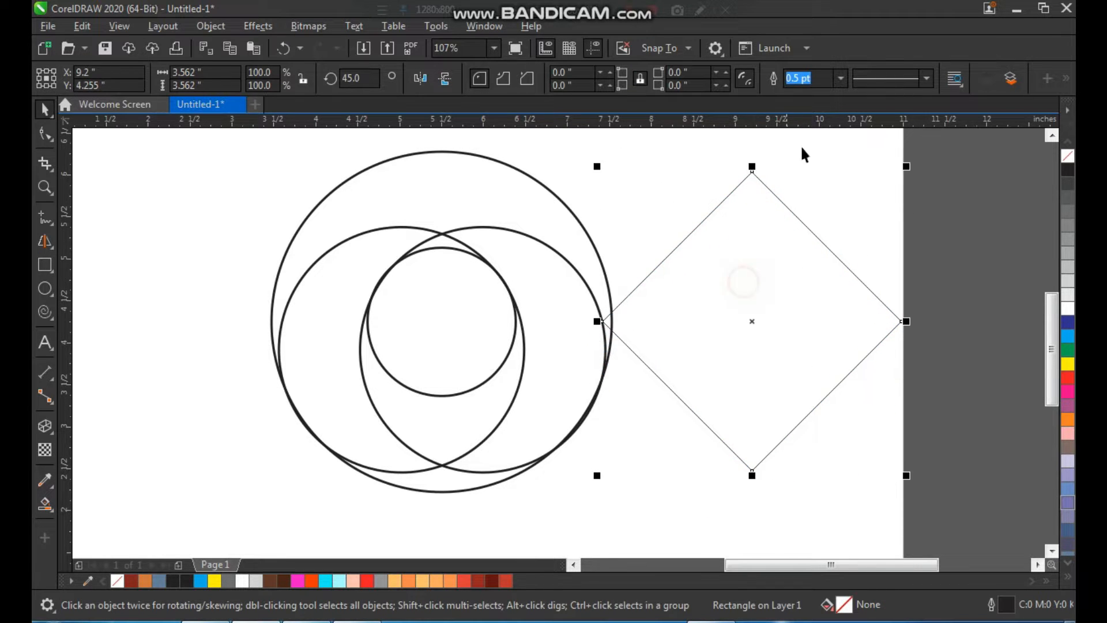
pyautogui.click(840, 79)
pyautogui.click(810, 167)
# Step: Align the diamond vertically with the smallest circle and move it so its left corner sits near that circle's centre
pyautogui.moveTo(770, 316); pyautogui.dragTo(662, 314)
pyautogui.keyDown('shift'); pyautogui.click(451, 287); pyautogui.keyUp('shift')
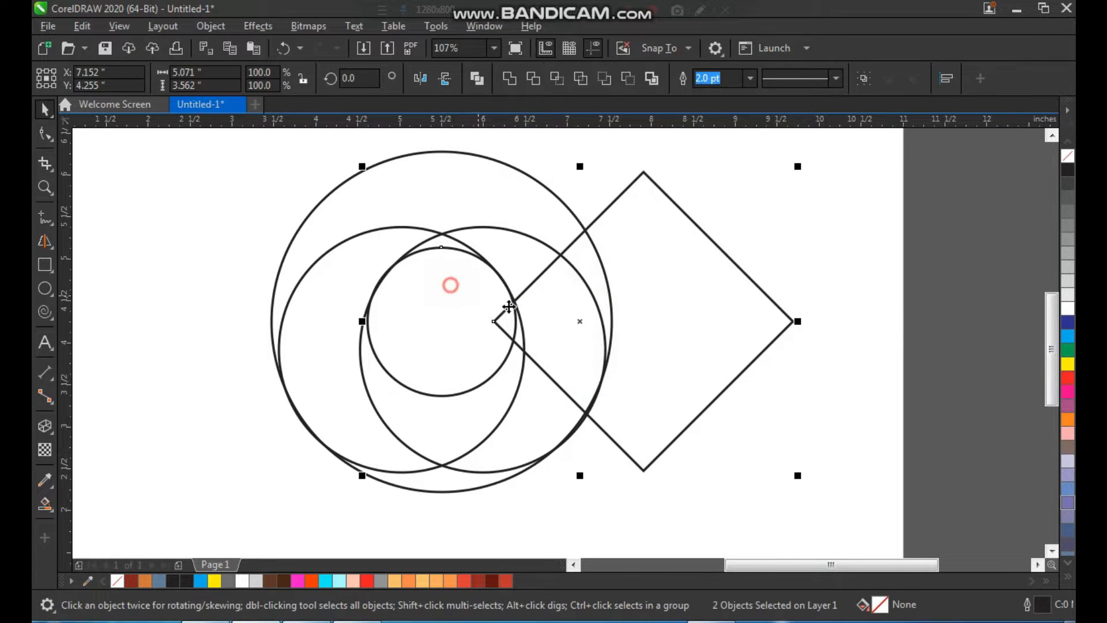
pyautogui.click(813, 232)
pyautogui.moveTo(738, 310); pyautogui.dragTo(681, 309)
pyautogui.click(761, 268)
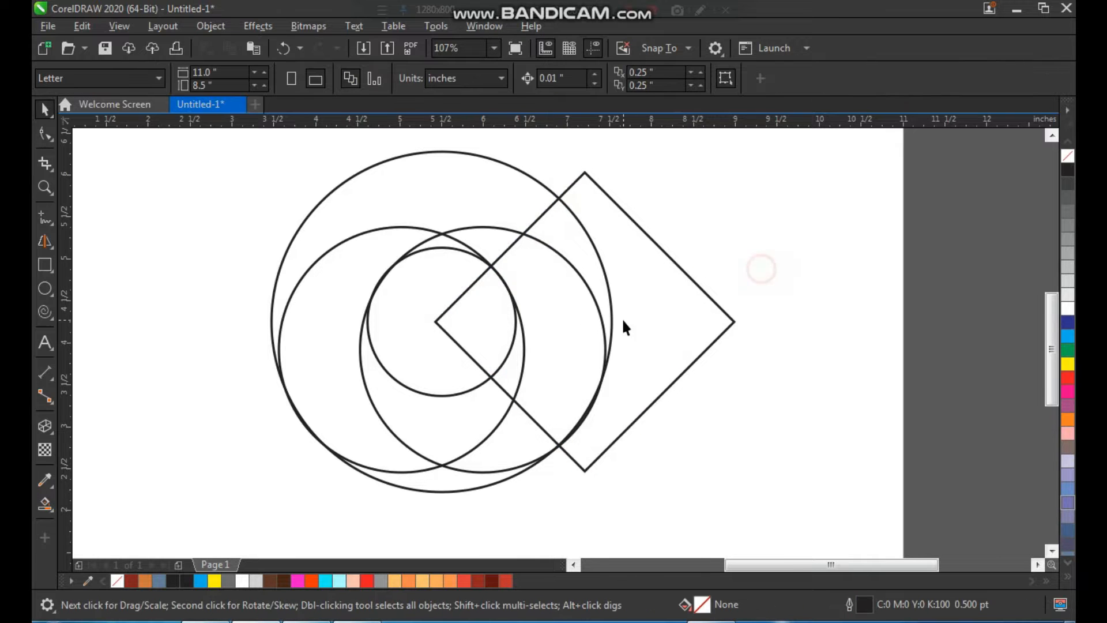
pyautogui.scroll(-2, 623, 320)
pyautogui.press('F2')
pyautogui.moveTo(462, 218); pyautogui.dragTo(736, 424)
pyautogui.click(652, 334)
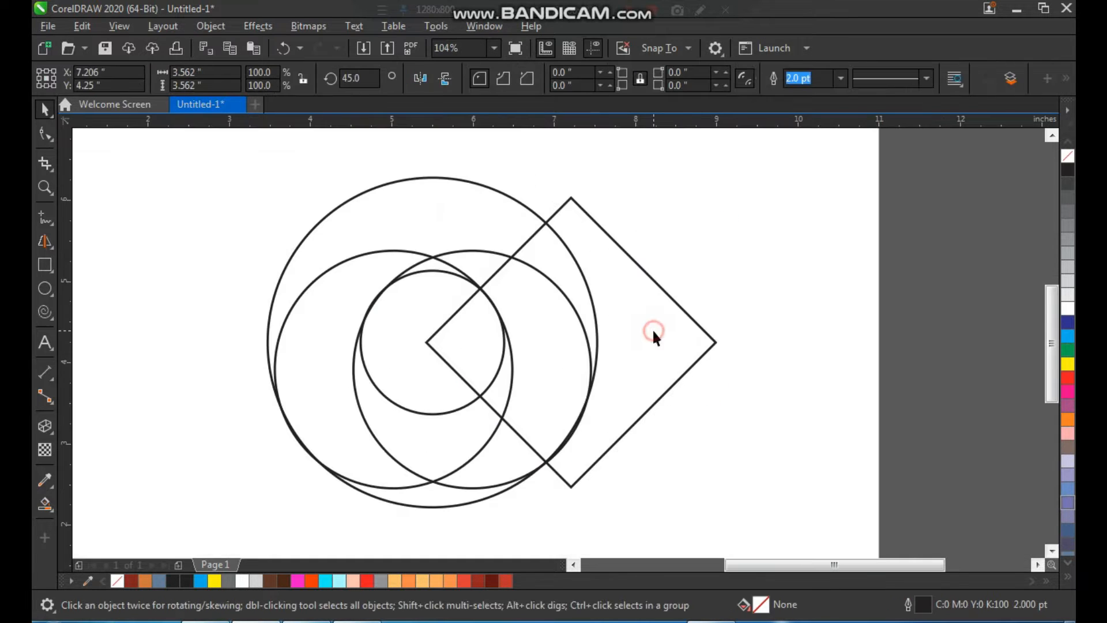
pyautogui.press('F2')
pyautogui.moveTo(738, 157); pyautogui.dragTo(259, 525)
pyautogui.press('F7')
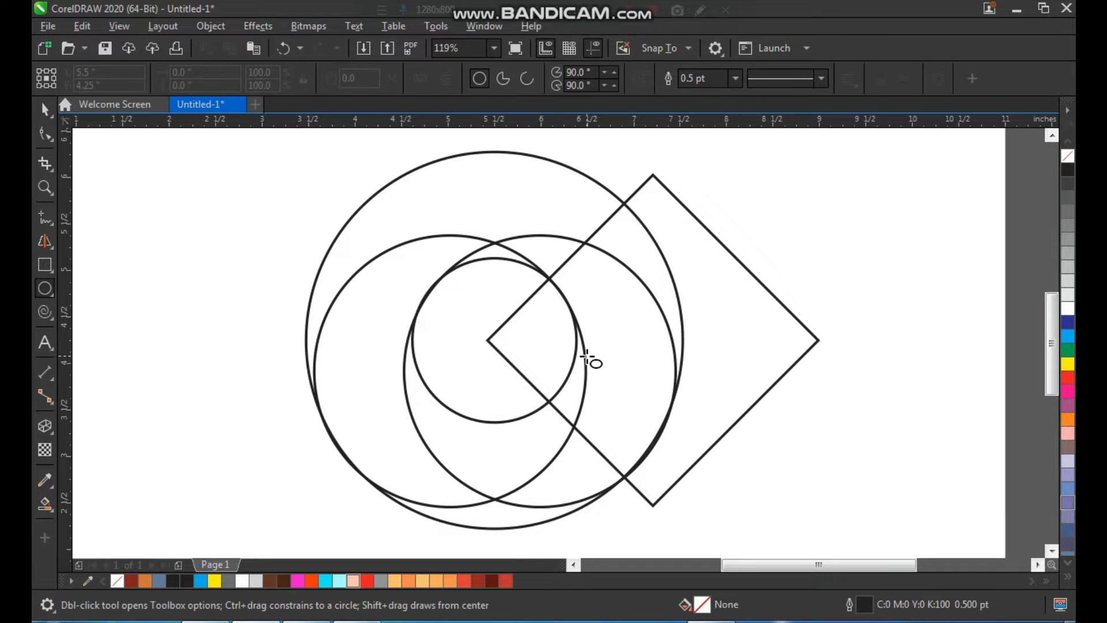
pyautogui.press('space')
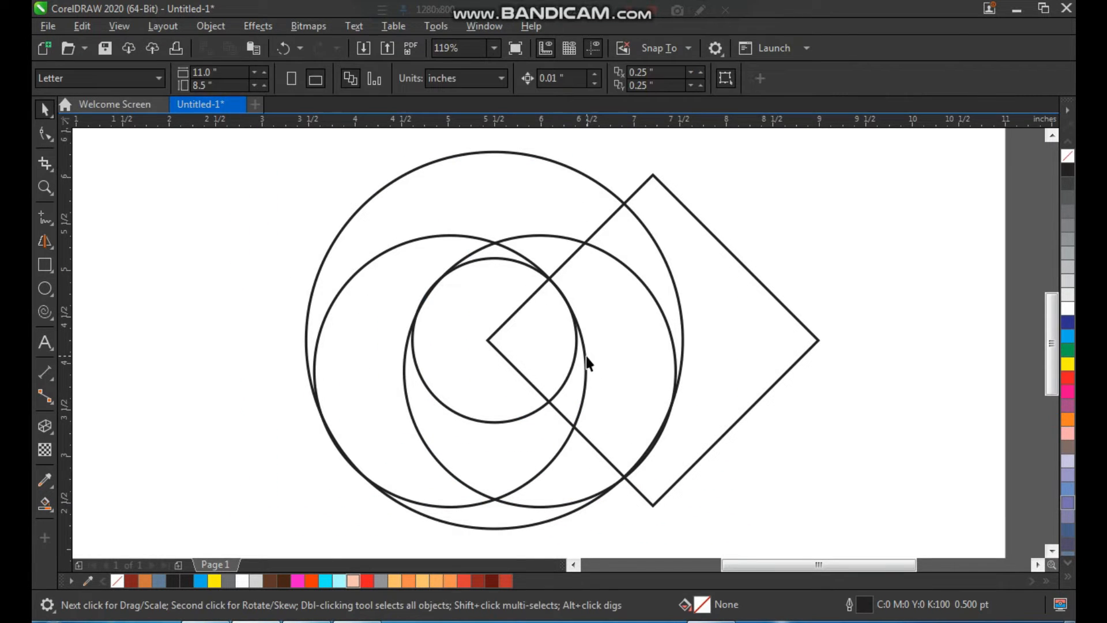
# Step: Smart-fill the upper arc regions, the left crescent and the bottom sliver with blue-grey, stopping at the diamond's edge
pyautogui.click(38, 509)
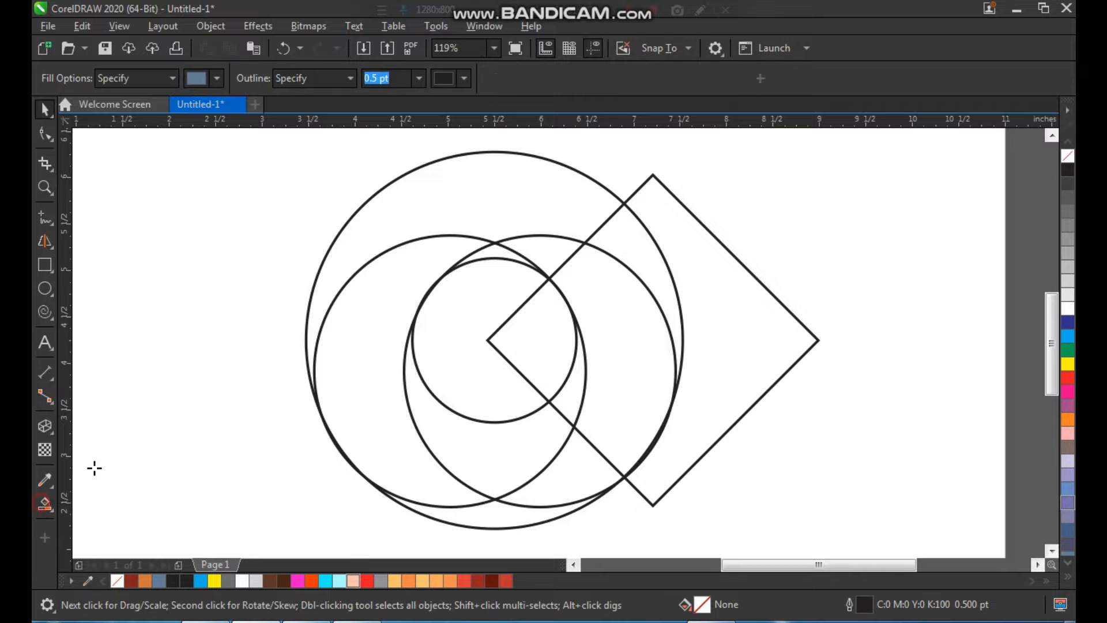
pyautogui.click(552, 245)
pyautogui.click(556, 212)
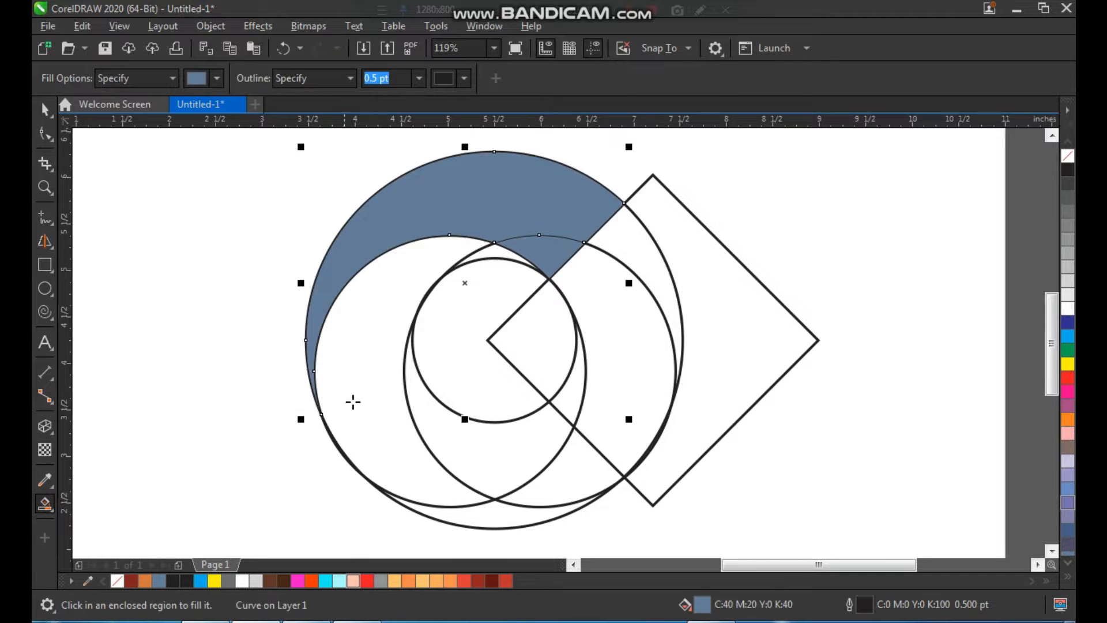
pyautogui.click(383, 394)
pyautogui.click(493, 517)
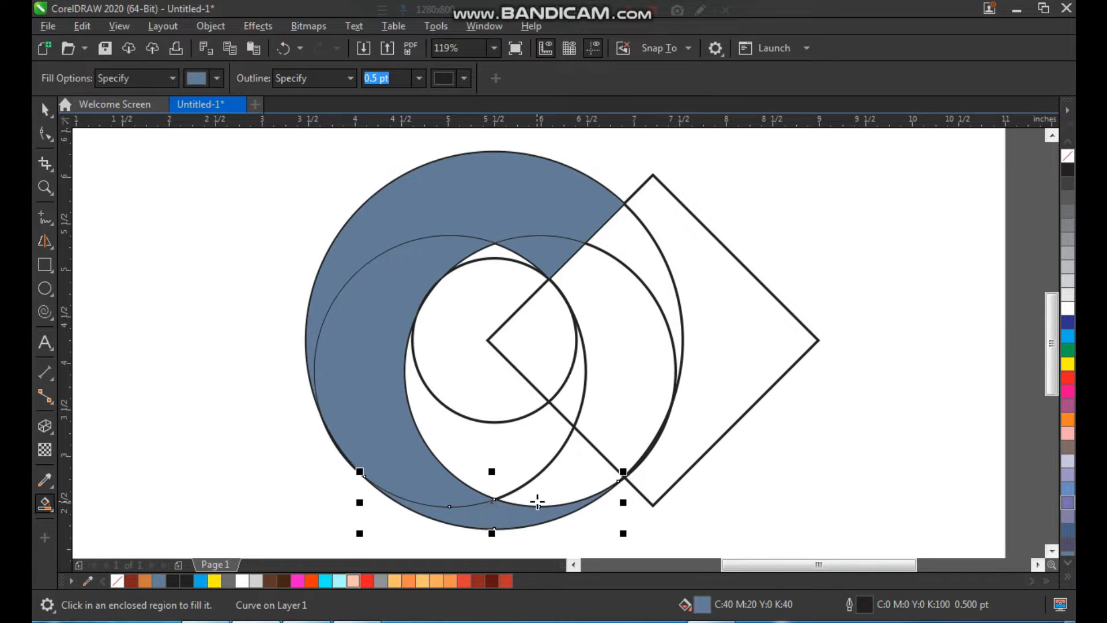
# Step: Smart-fill the two remaining regions below the small circle, up to the diamond's lower edge, with the same blue-grey
pyautogui.press('space')
pyautogui.press('space')
pyautogui.press('space')
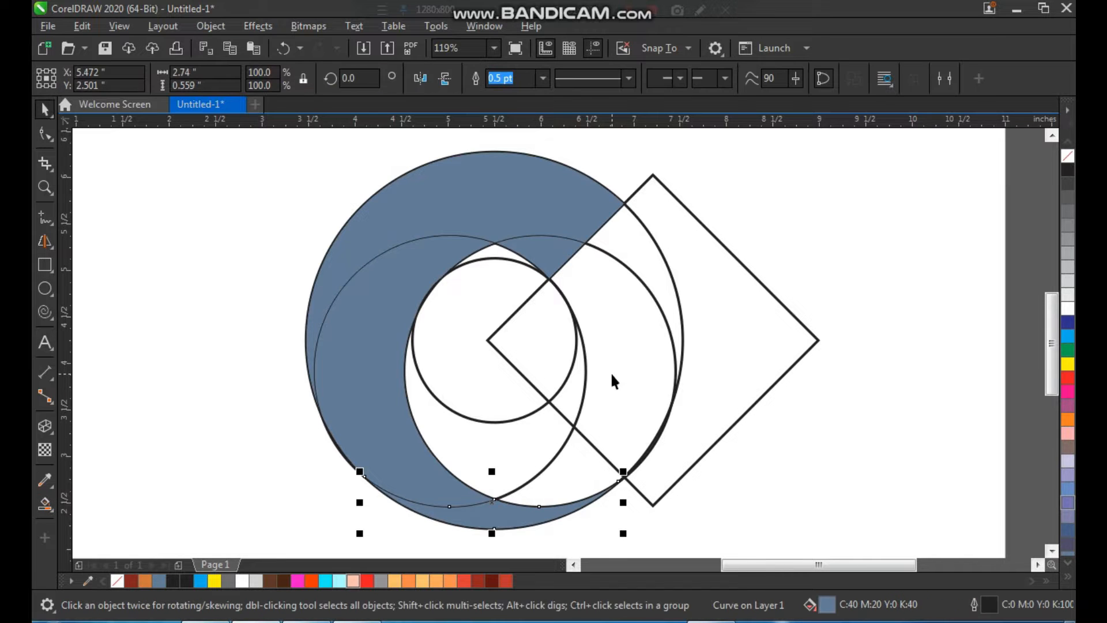
pyautogui.press('F7')
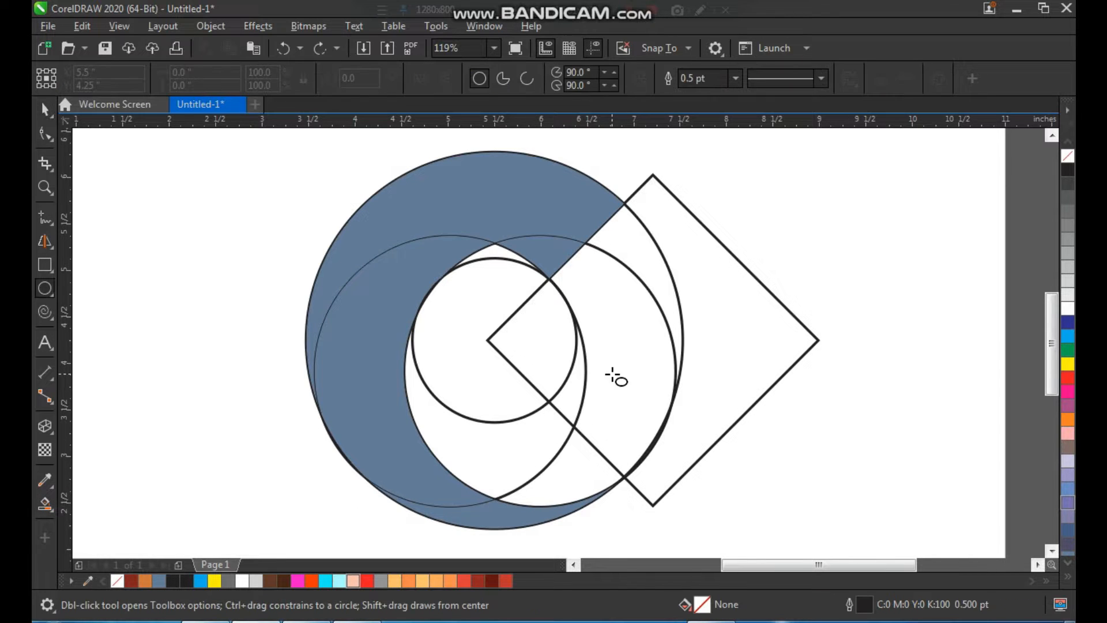
pyautogui.press('space')
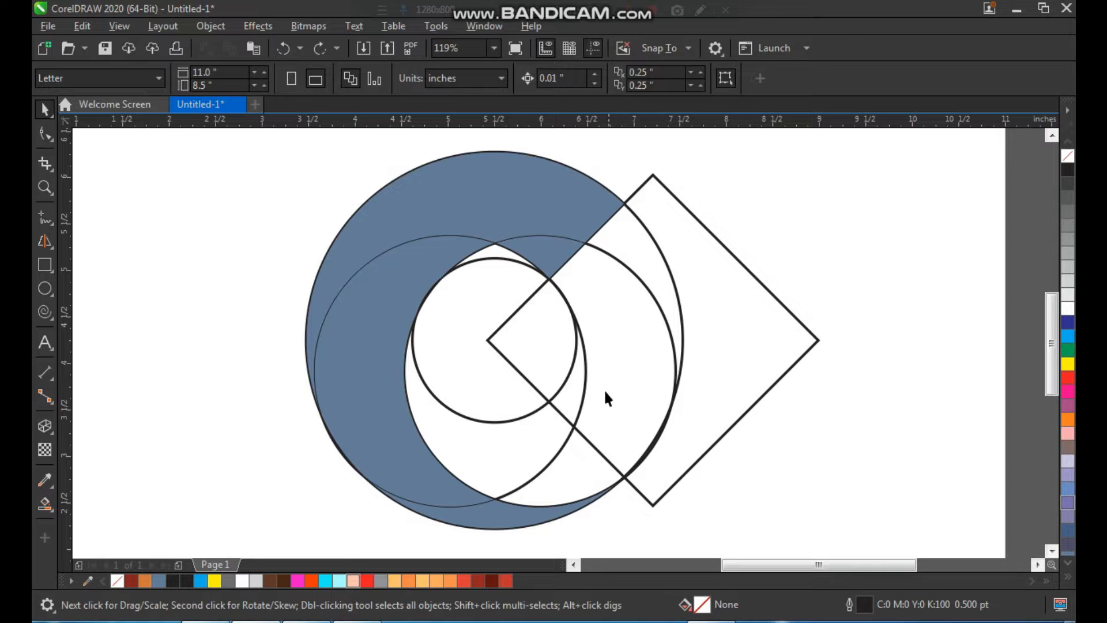
pyautogui.click(47, 504)
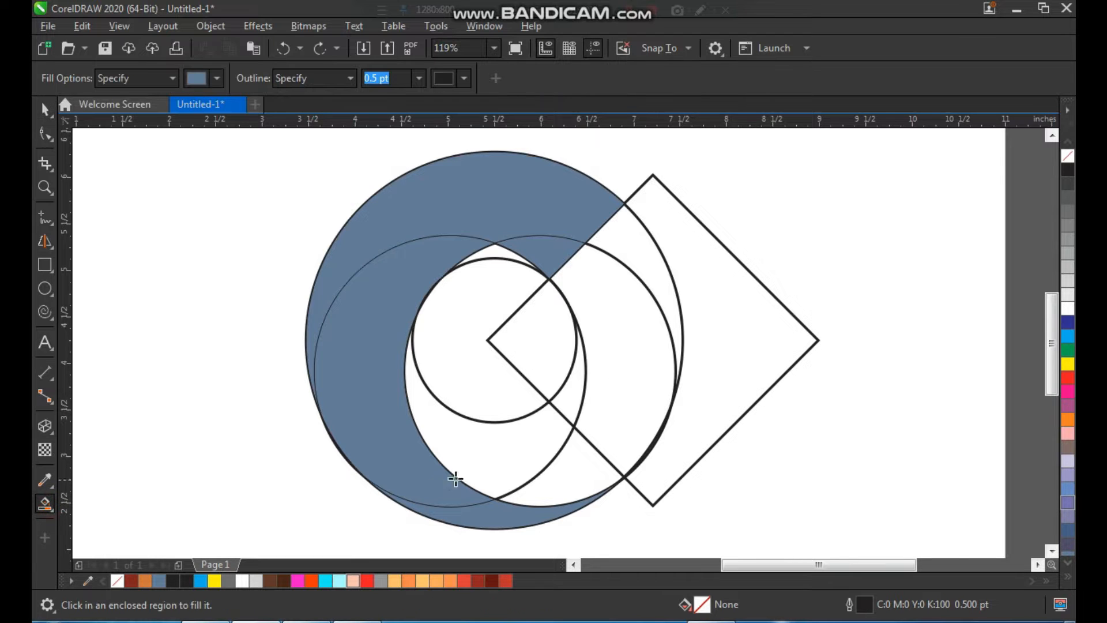
pyautogui.click(493, 458)
pyautogui.click(562, 470)
pyautogui.press('space')
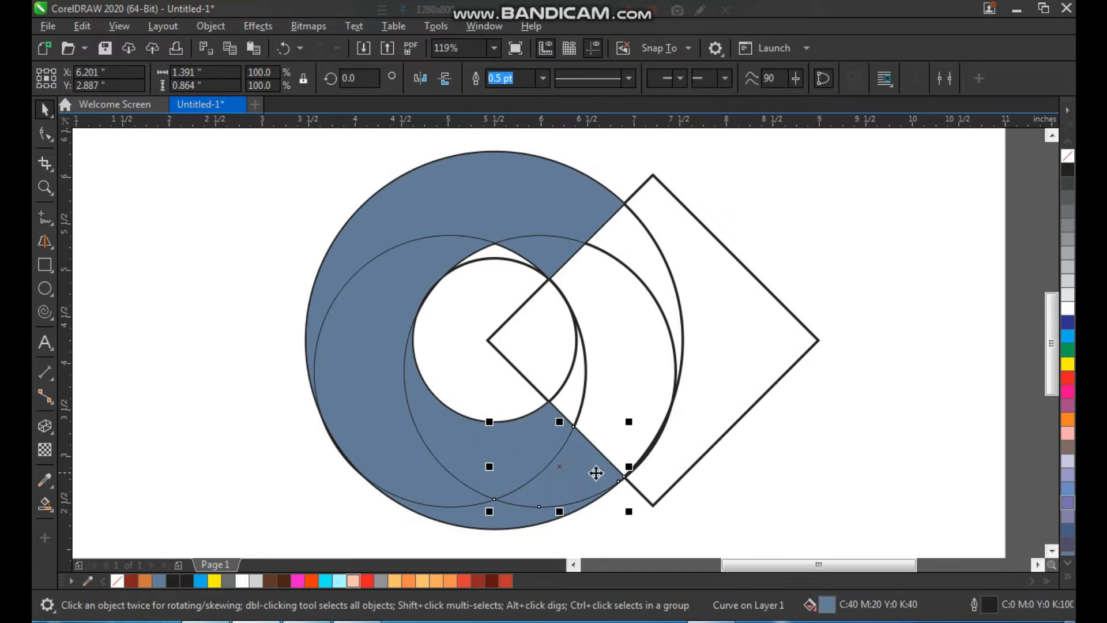
# Step: Select all the filled pieces of the letter C and move them left, clear of the construction outlines
pyautogui.keyDown('shift'); pyautogui.click(528, 459); pyautogui.keyUp('shift')
pyautogui.keyDown('shift'); pyautogui.click(495, 513); pyautogui.keyUp('shift')
pyautogui.keyDown('shift'); pyautogui.click(438, 225); pyautogui.keyUp('shift')
pyautogui.keyDown('shift'); pyautogui.click(437, 212); pyautogui.keyUp('shift')
pyautogui.moveTo(555, 252); pyautogui.dragTo(237, 255)
# Step: Delete the two overlapping circles, the small circle and the diamond, keeping the large circle
pyautogui.scroll(-2, 358, 291)
pyautogui.press('F2')
pyautogui.moveTo(680, 155); pyautogui.dragTo(209, 501)
pyautogui.moveTo(476, 180); pyautogui.dragTo(803, 462)
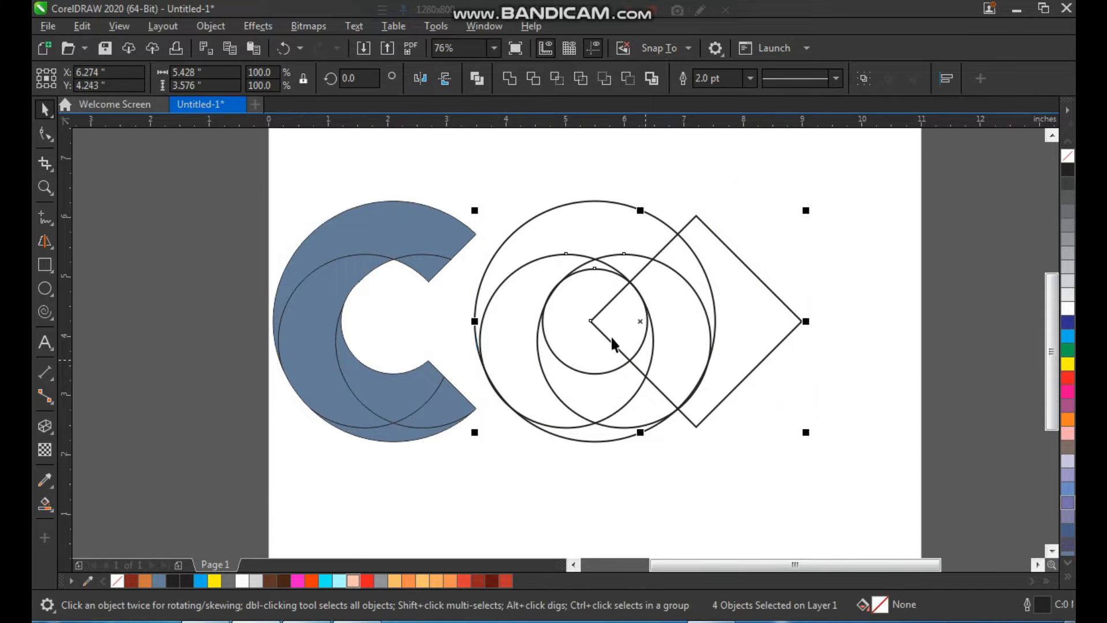
pyautogui.press('Delete')
# Step: Move the large outline circle off the page to the left and shift the letter C pieces toward the page centre
pyautogui.click(604, 260)
pyautogui.moveTo(625, 280); pyautogui.dragTo(169, 280)
pyautogui.moveTo(257, 154); pyautogui.dragTo(580, 420)
pyautogui.click(662, 324)
# Step: Weld the small piece at the C's upper inner edge to the large upper arc
pyautogui.press('z')
pyautogui.moveTo(700, 184); pyautogui.dragTo(383, 477)
pyautogui.press('space')
pyautogui.click(578, 265)
pyautogui.keyDown('shift'); pyautogui.click(547, 187); pyautogui.keyUp('shift')
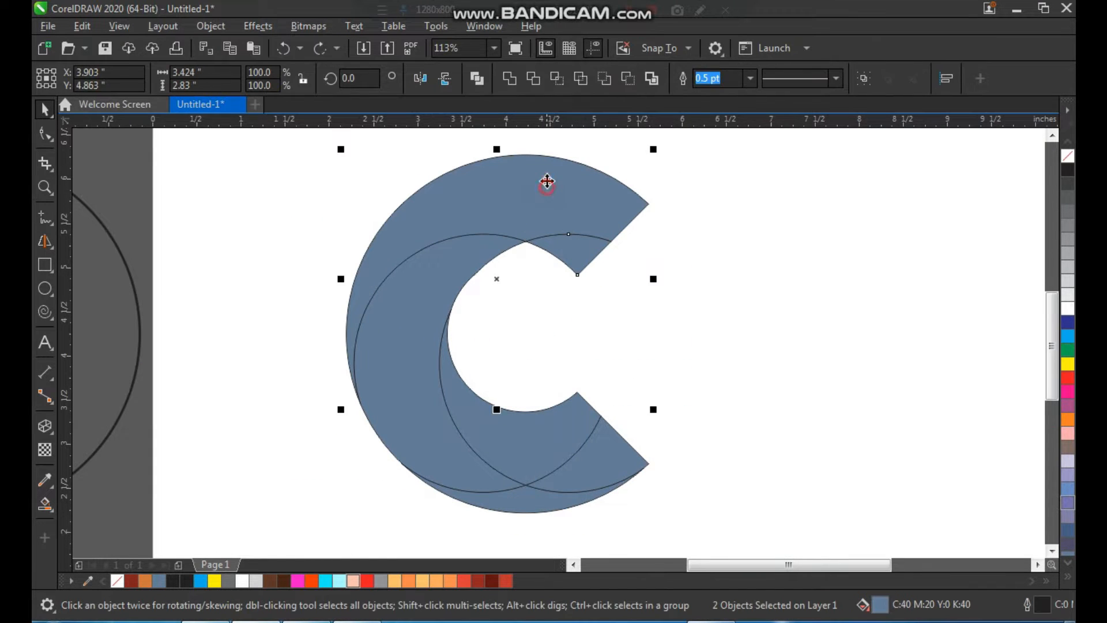
pyautogui.click(533, 79)
# Step: Weld the left crescent and the bottom sliver of the C into one shape
pyautogui.moveTo(483, 261); pyautogui.dragTo(426, 284)
pyautogui.hotkey('ctrl', 'z')
pyautogui.keyDown('shift'); pyautogui.click(504, 512); pyautogui.keyUp('shift')
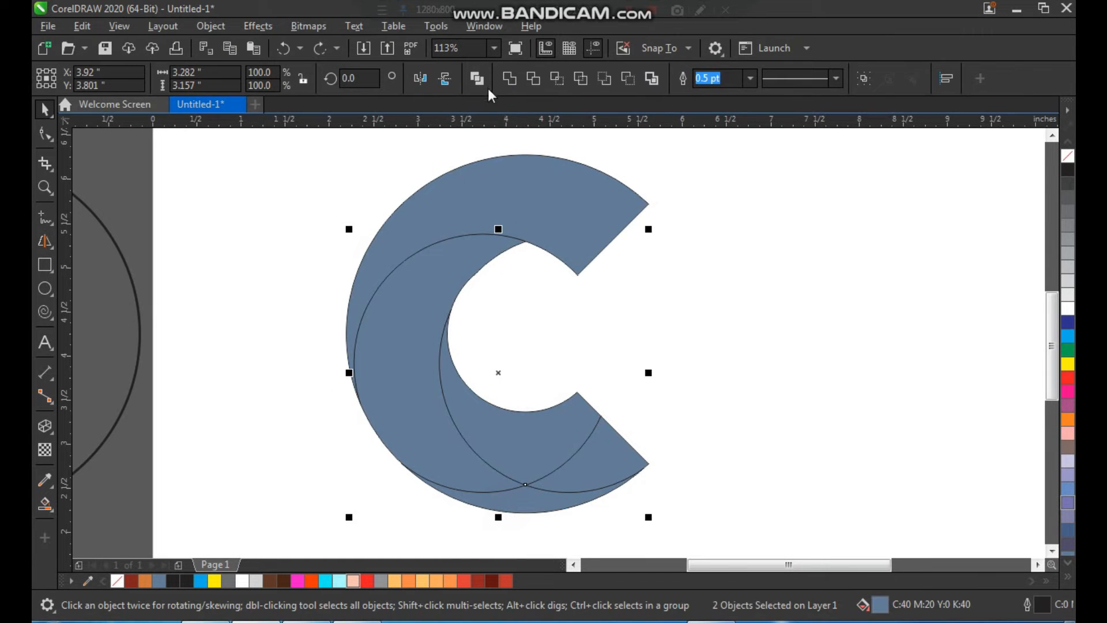
pyautogui.click(508, 79)
pyautogui.click(729, 312)
# Step: Weld the two pieces forming the C's lower inner end into one shape
pyautogui.moveTo(551, 422); pyautogui.dragTo(534, 413)
pyautogui.hotkey('ctrl', 'z')
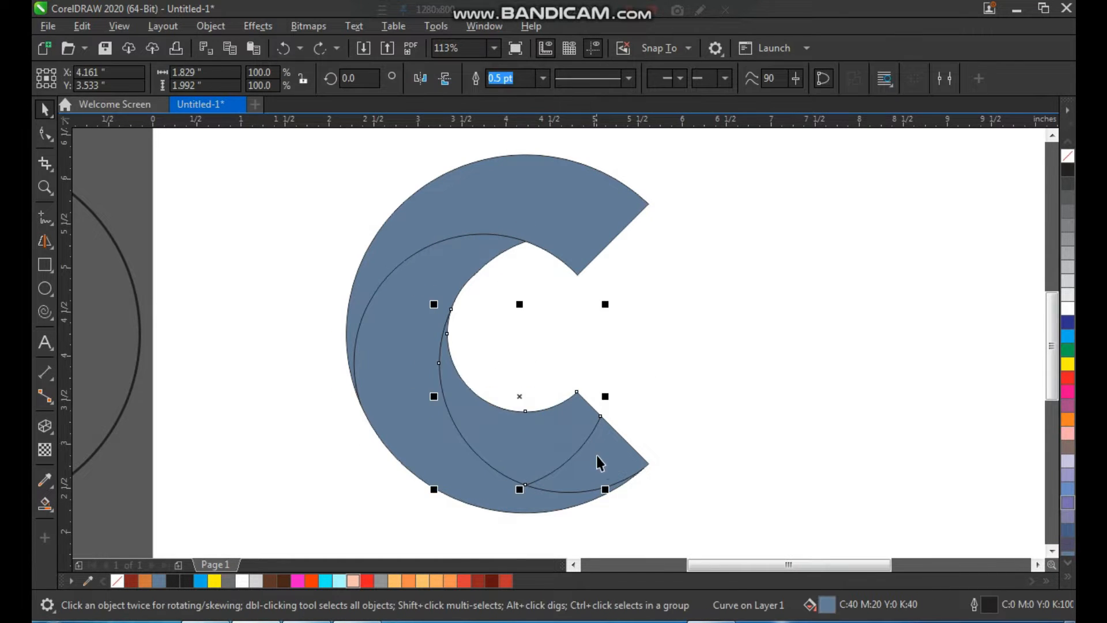
pyautogui.keyDown('shift'); pyautogui.click(612, 457); pyautogui.keyUp('shift')
pyautogui.click(684, 334)
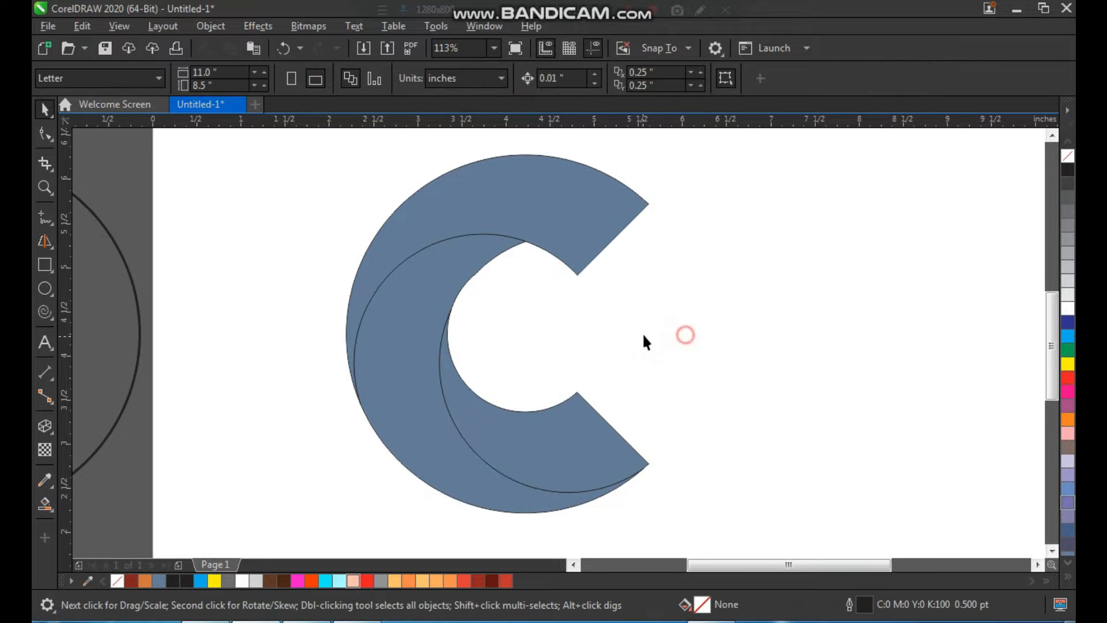
# Step: Fill the middle crescent of the C with the red #DE3D35
pyautogui.press('z')
pyautogui.scroll(-3, 642, 333)
pyautogui.moveTo(435, 195); pyautogui.dragTo(731, 465)
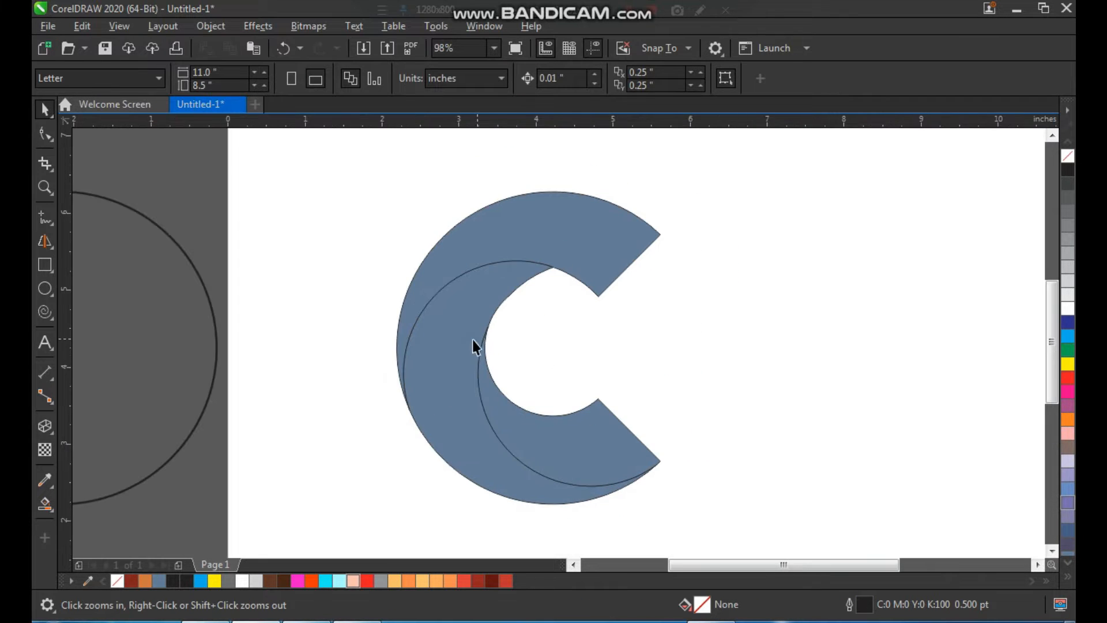
pyautogui.press('space')
pyautogui.click(457, 344)
pyautogui.hotkey('ctrl', 'z')
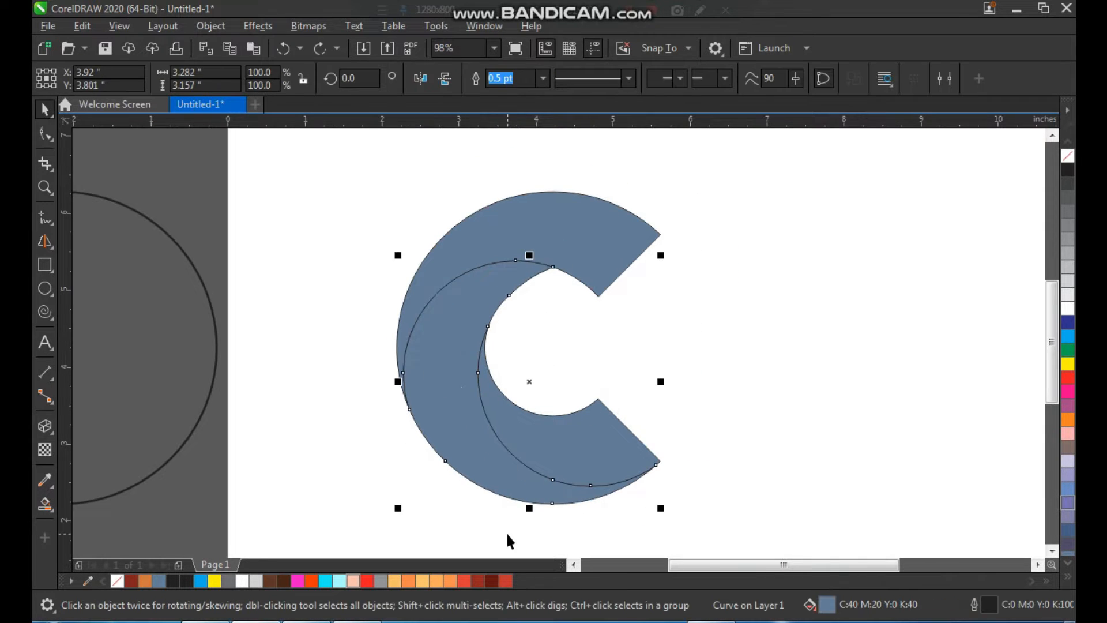
pyautogui.click(464, 580)
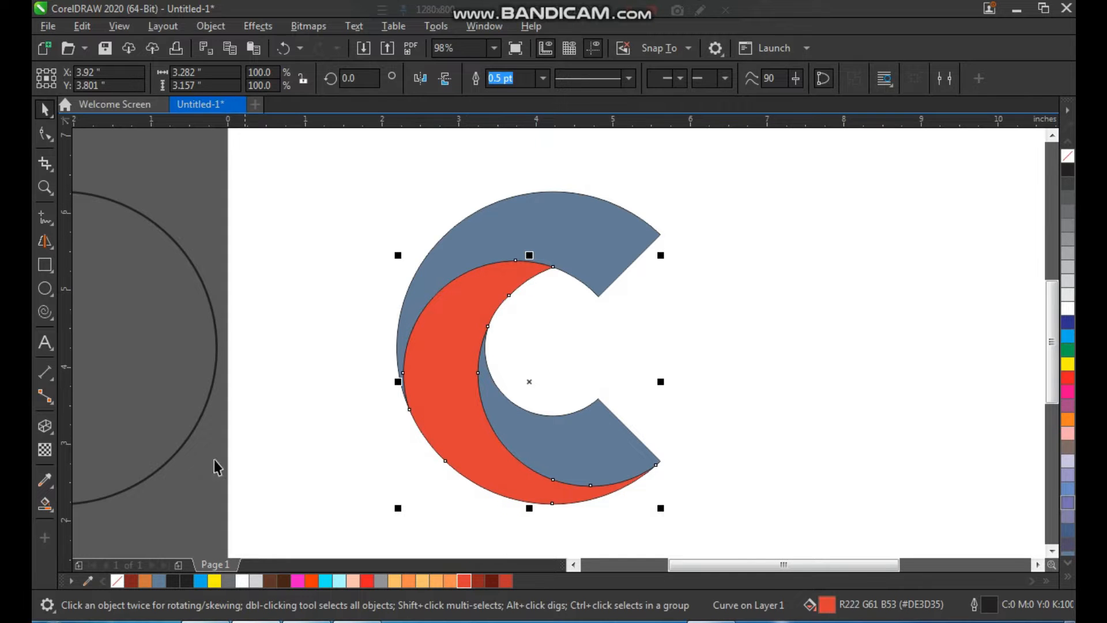
# Step: Apply a fountain fill to the middle crescent, running from red at its upper part to orange near the base
pyautogui.click(51, 509)
pyautogui.click(95, 503)
pyautogui.moveTo(447, 315); pyautogui.dragTo(511, 488)
pyautogui.moveTo(449, 581); pyautogui.dragTo(509, 481)
pyautogui.click(725, 344)
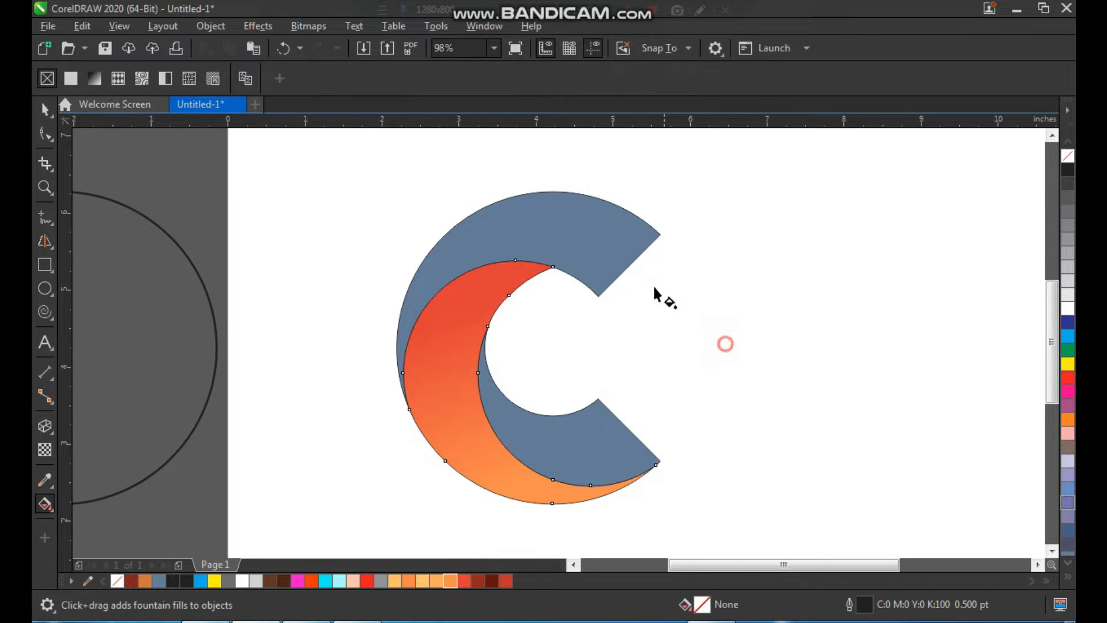
# Step: Fill the upper arc of the C with the red #DE3D35
pyautogui.press('space')
pyautogui.click(470, 306)
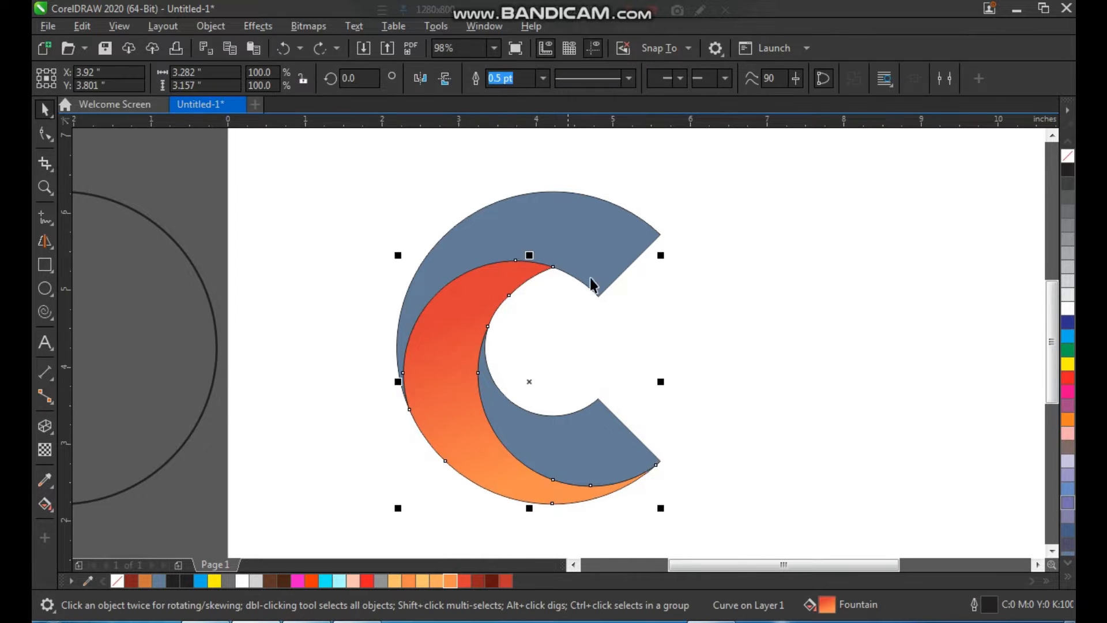
pyautogui.click(684, 313)
pyautogui.click(553, 240)
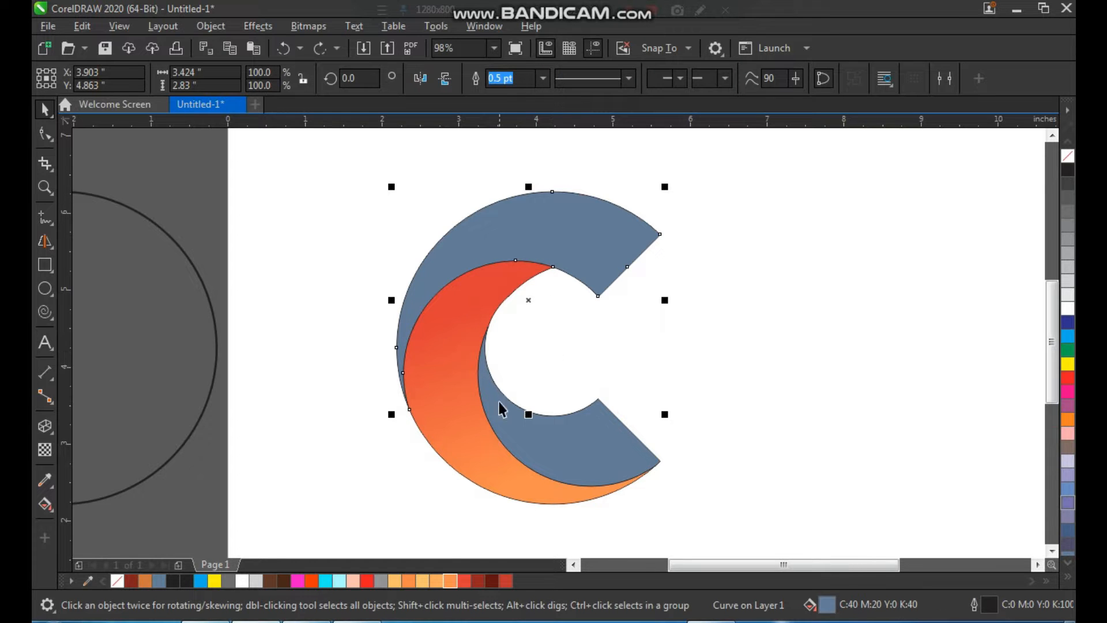
pyautogui.moveTo(460, 577); pyautogui.dragTo(551, 256)
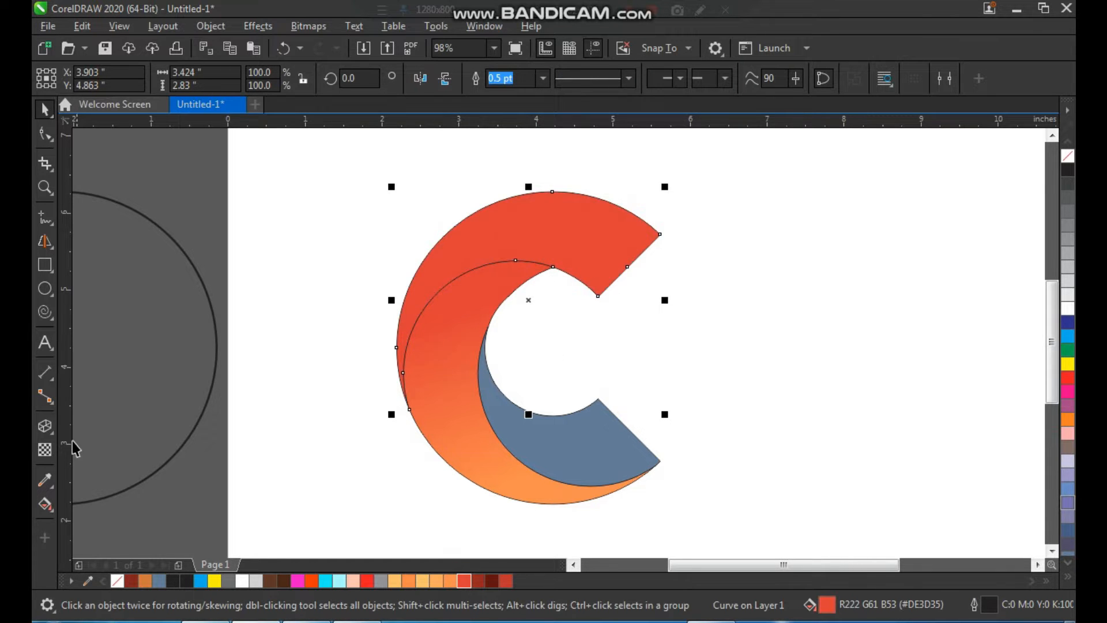
# Step: Apply a fountain fill to the upper arc, running from red at its right tip to orange on the left
pyautogui.click(45, 503)
pyautogui.moveTo(622, 233); pyautogui.dragTo(423, 269)
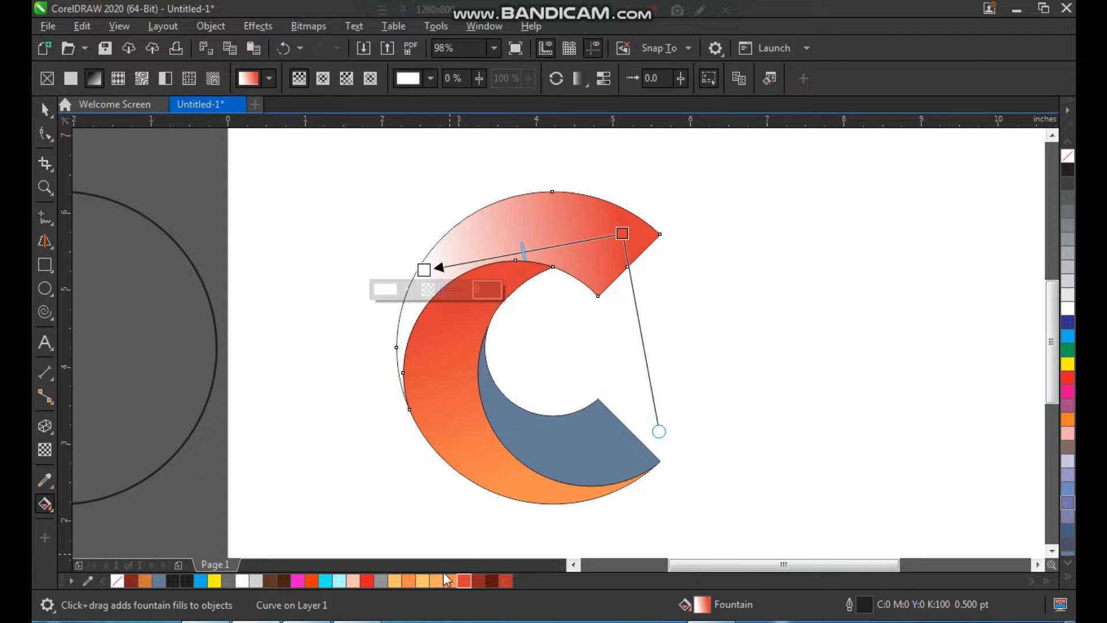
pyautogui.moveTo(450, 582); pyautogui.dragTo(425, 270)
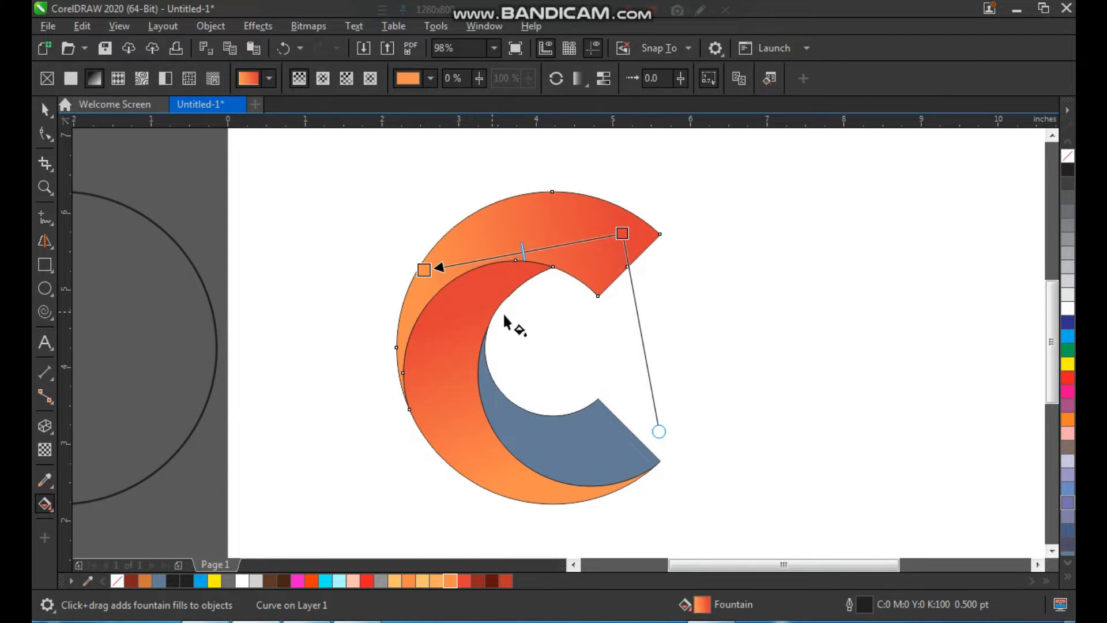
# Step: Fill the lower inner piece of the C with the red #DE3D35
pyautogui.click(45, 108)
pyautogui.click(655, 341)
pyautogui.click(563, 463)
pyautogui.moveTo(611, 453); pyautogui.dragTo(619, 444)
pyautogui.hotkey('ctrl', 'z')
pyautogui.moveTo(467, 582); pyautogui.dragTo(609, 437)
# Step: Apply a fountain fill to the lower inner piece, running from red on the left to orange at its right tip
pyautogui.click(47, 505)
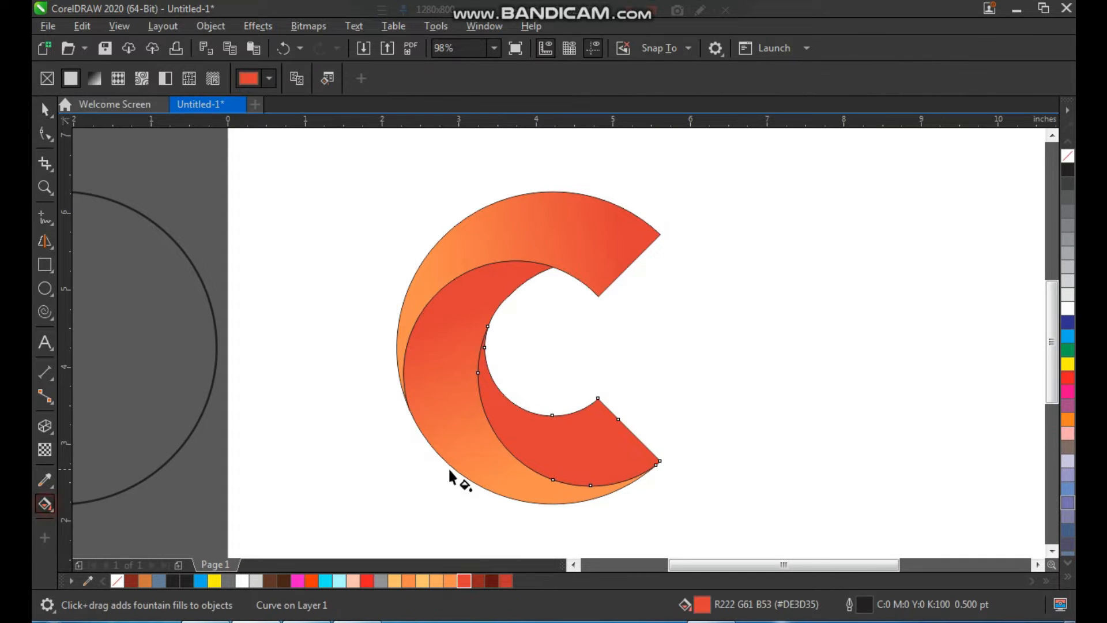
pyautogui.moveTo(500, 406); pyautogui.dragTo(637, 457)
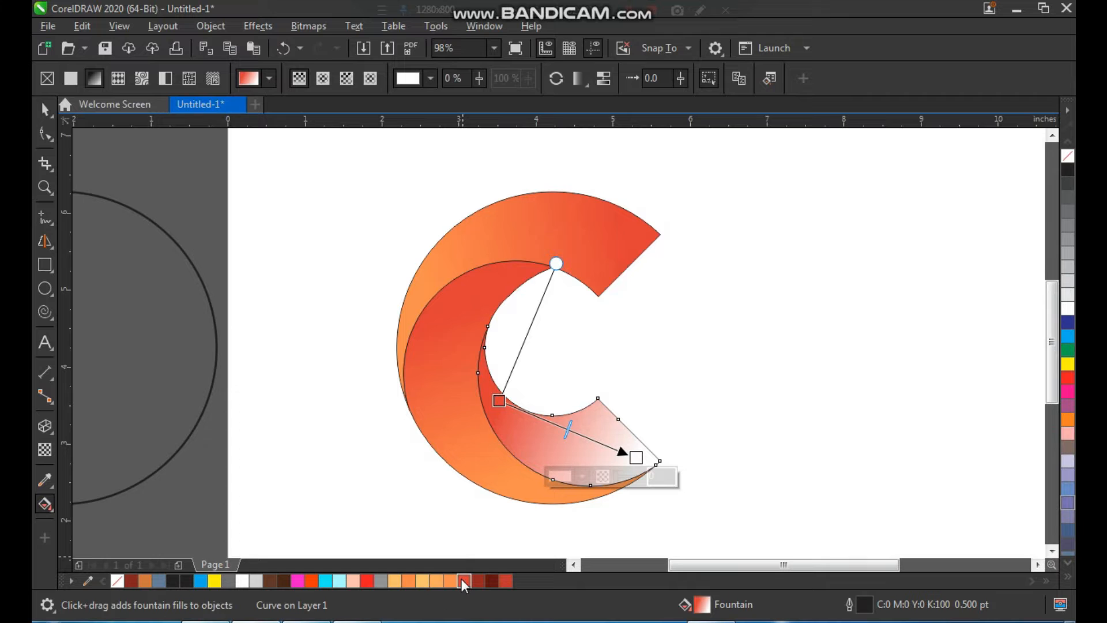
pyautogui.moveTo(451, 582); pyautogui.dragTo(638, 459)
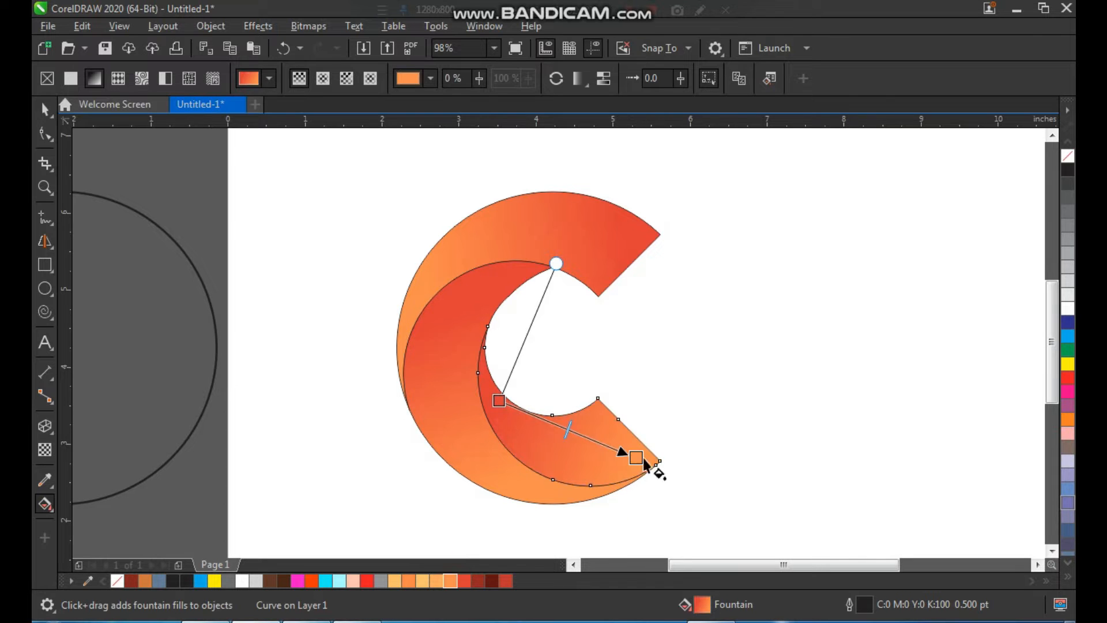
# Step: Remove the outlines from all three pieces of the C
pyautogui.click(46, 110)
pyautogui.click(338, 183)
pyautogui.moveTo(717, 522); pyautogui.dragTo(717, 521)
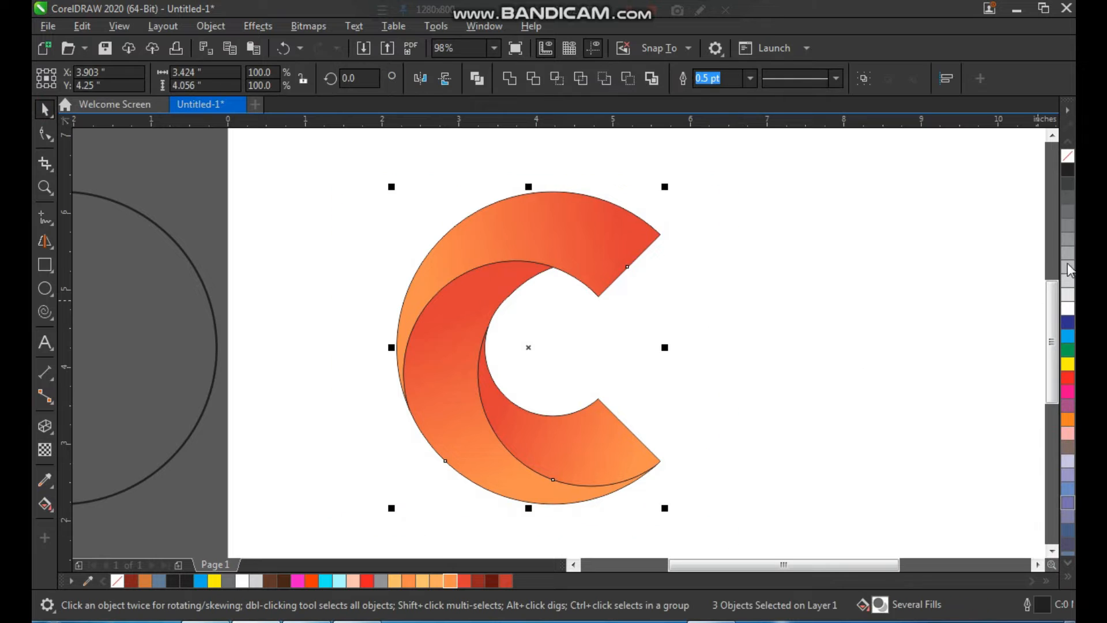
pyautogui.rightClick(1064, 160)
pyautogui.click(802, 278)
# Step: Draw a straight Bézier line, about 1.79 by 1.74 in, across the middle piece from its upper inner tip to its lower outer edge
pyautogui.press('z')
pyautogui.moveTo(656, 198); pyautogui.dragTo(394, 525)
pyautogui.moveTo(683, 176); pyautogui.dragTo(369, 496)
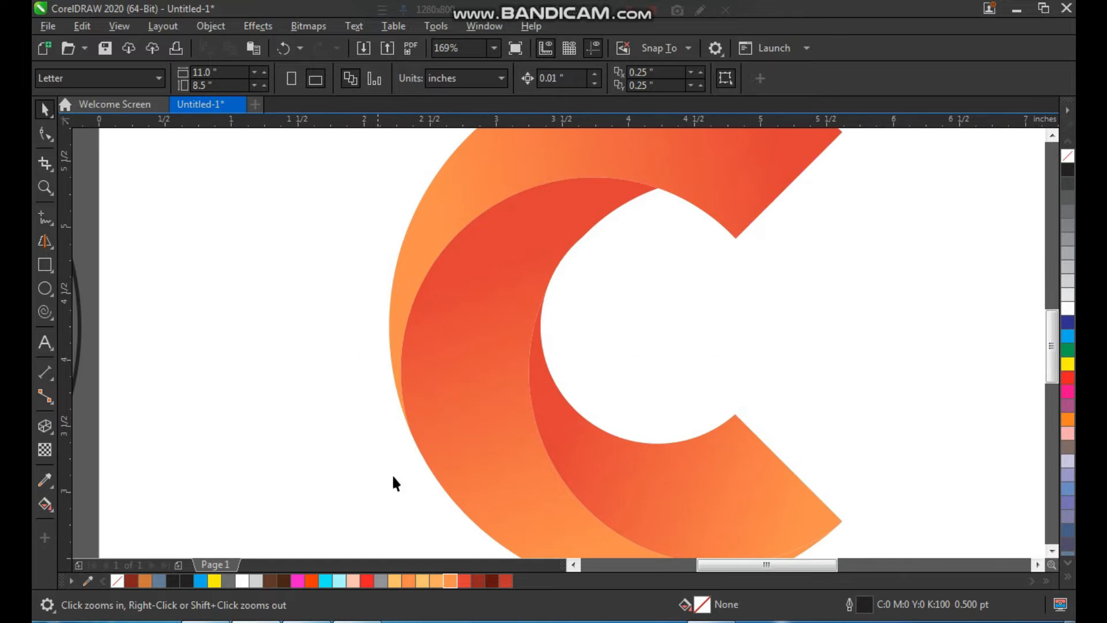
pyautogui.click(50, 243)
pyautogui.click(47, 220)
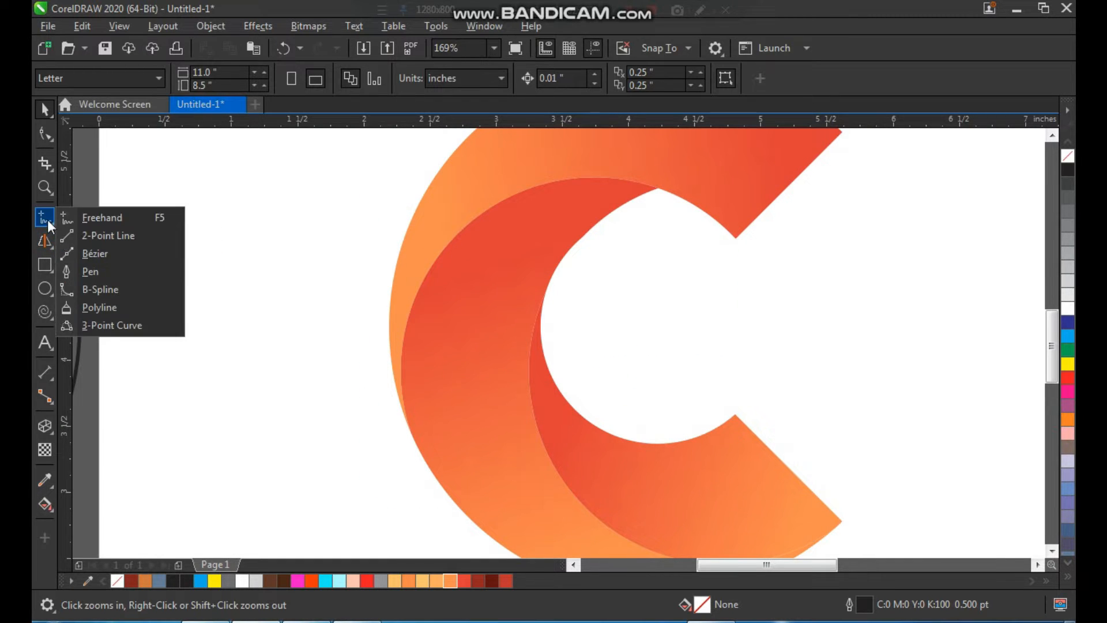
pyautogui.click(90, 254)
pyautogui.click(643, 197)
pyautogui.click(406, 428)
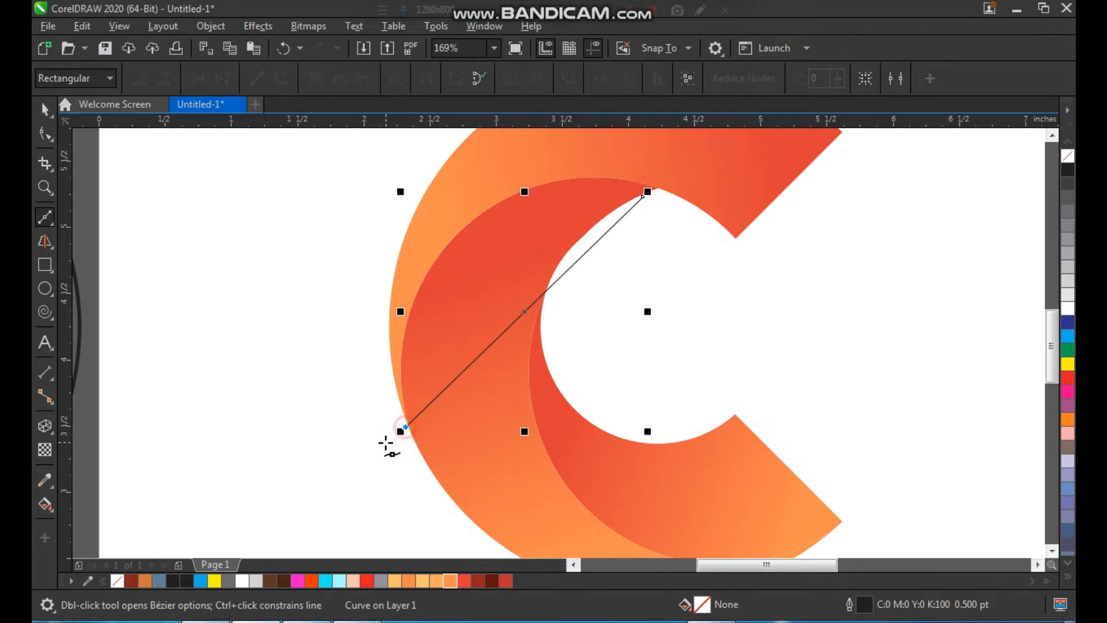
pyautogui.press('space')
# Step: Convert the line to a curve and bend it to run just inside the middle piece's outer edge, adjusting its upper end node
pyautogui.press('F2')
pyautogui.moveTo(280, 462); pyautogui.dragTo(780, 157)
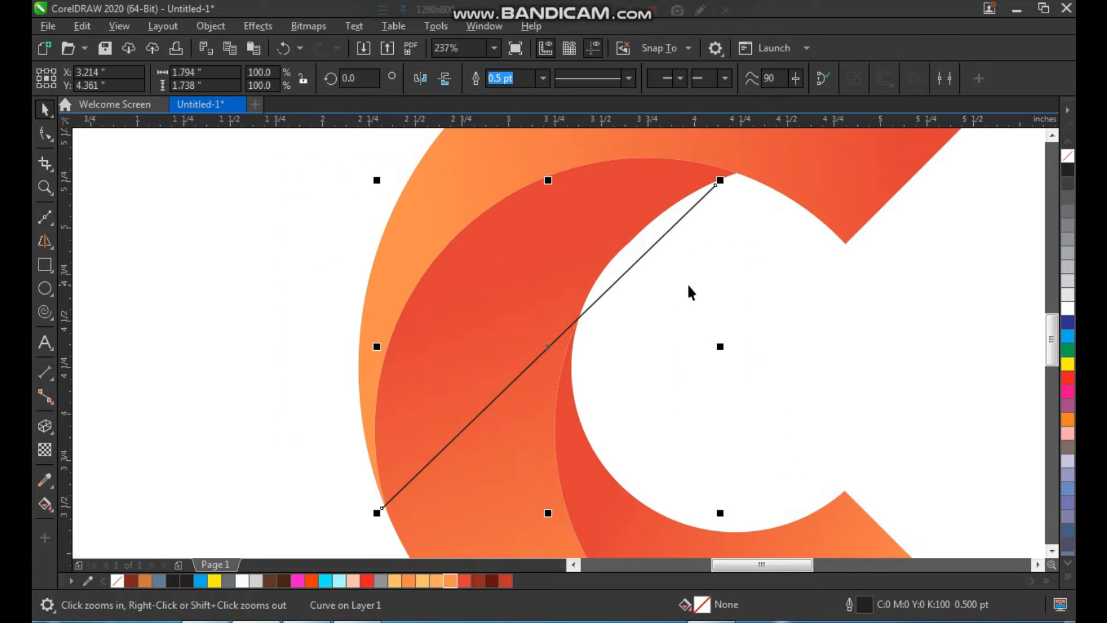
pyautogui.press('F10')
pyautogui.doubleClick(597, 298)
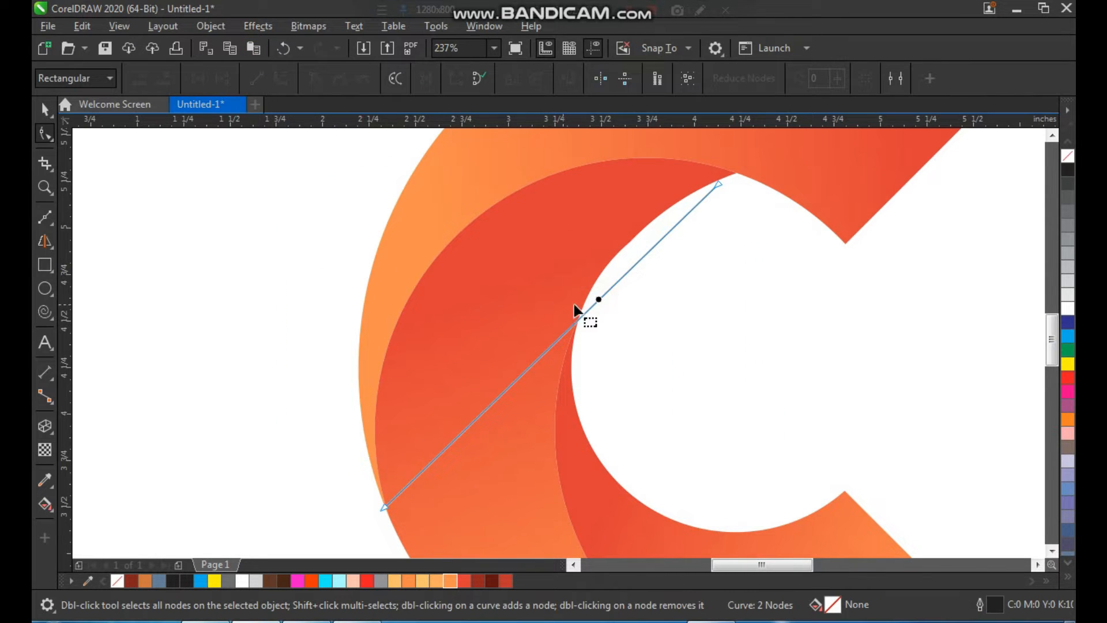
pyautogui.click(283, 78)
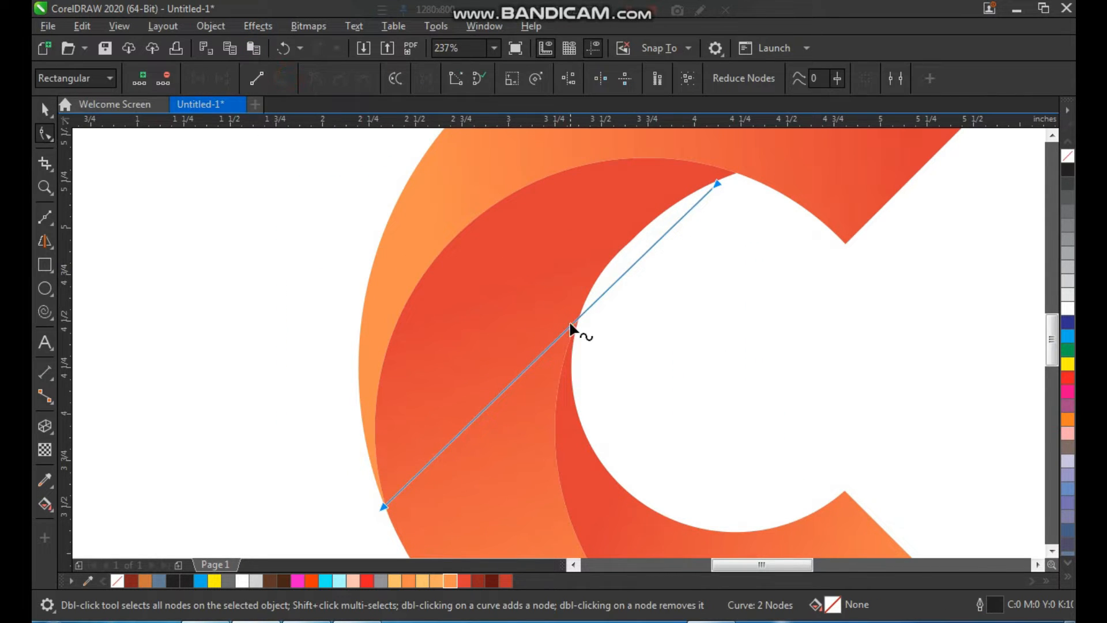
pyautogui.moveTo(572, 328); pyautogui.dragTo(565, 224)
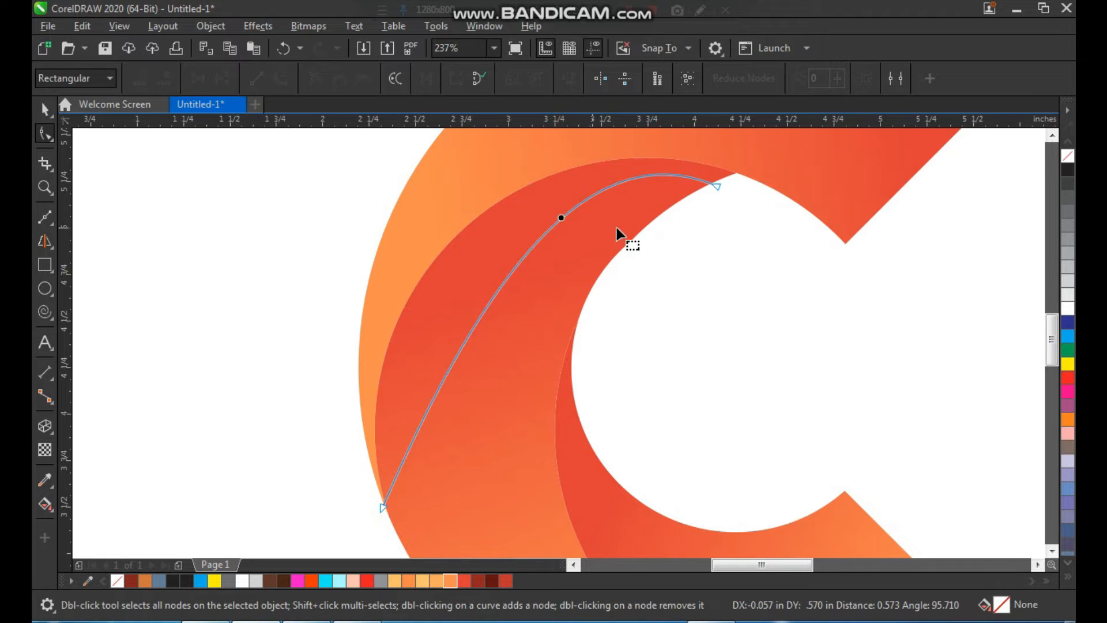
pyautogui.click(684, 234)
pyautogui.click(712, 183)
pyautogui.moveTo(479, 278); pyautogui.dragTo(351, 249)
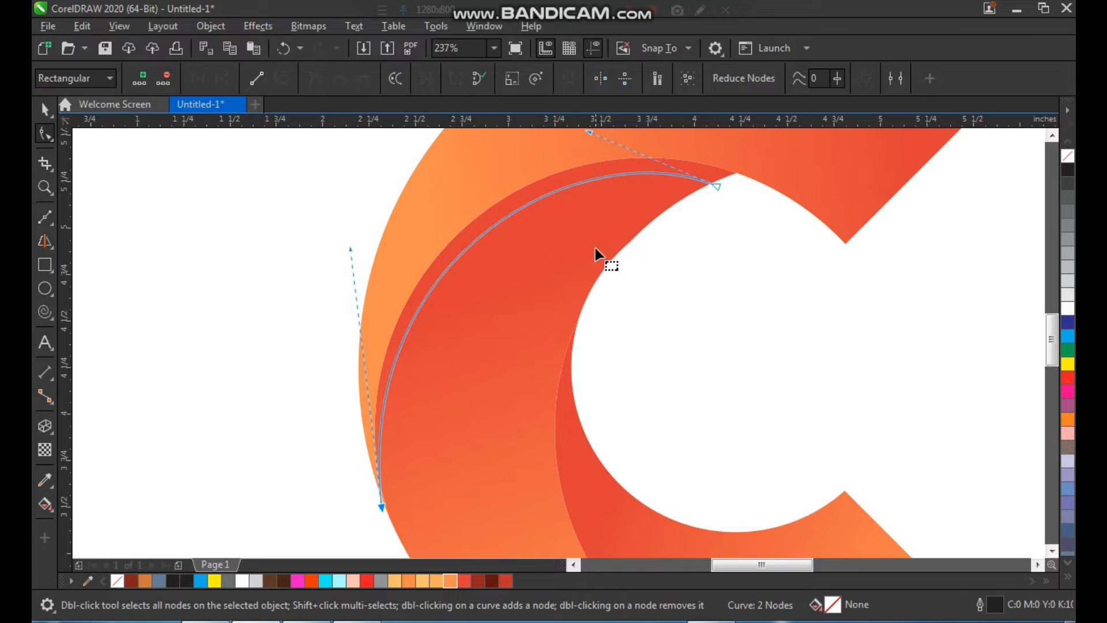
pyautogui.moveTo(710, 184); pyautogui.dragTo(710, 191)
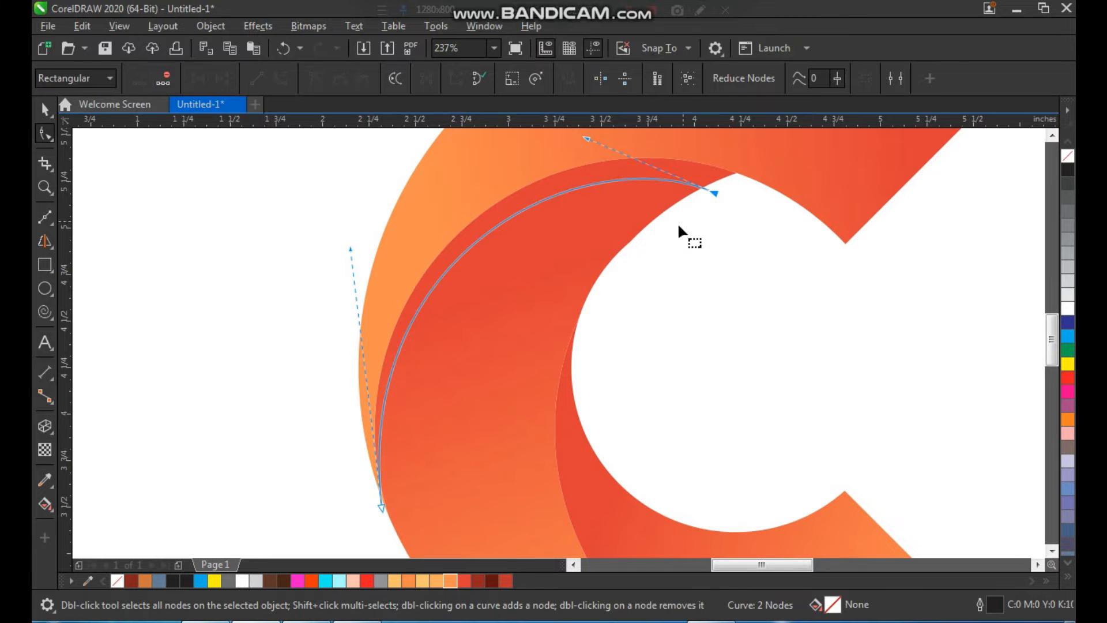
pyautogui.press('space')
# Step: Smart-fill the thin sliver between the guide curve and the middle piece's outer edge
pyautogui.press('F3')
pyautogui.press('F2')
pyautogui.moveTo(387, 207); pyautogui.dragTo(743, 511)
pyautogui.press('F2')
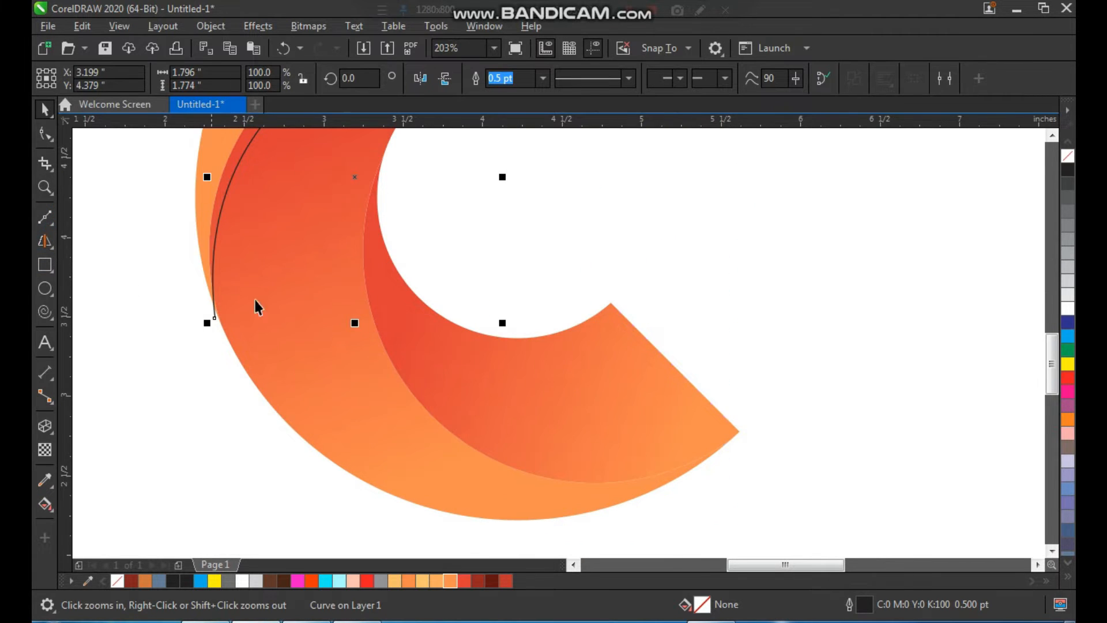
pyautogui.press('F3')
pyautogui.press('F2')
pyautogui.moveTo(226, 365); pyautogui.dragTo(637, 110)
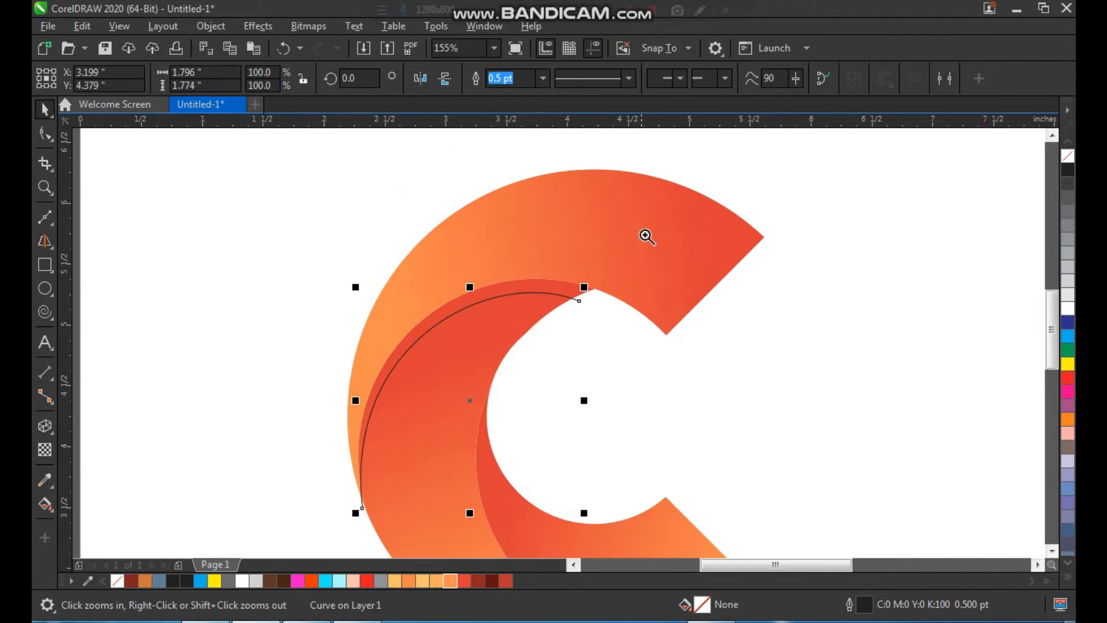
pyautogui.moveTo(645, 237); pyautogui.dragTo(467, 390)
pyautogui.scroll(-3, 729, 190)
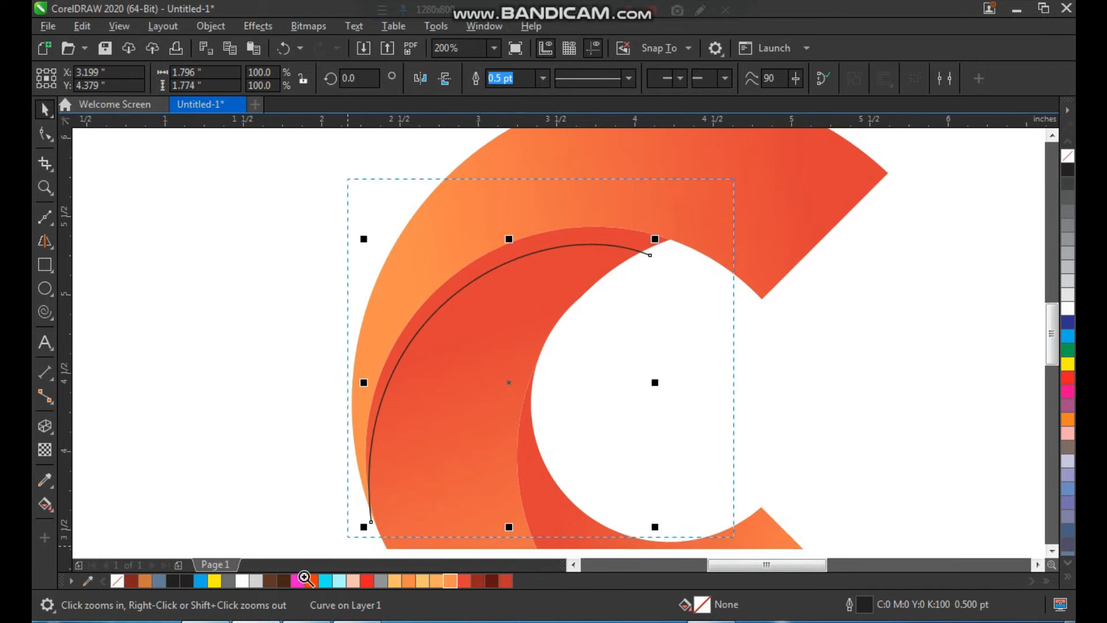
pyautogui.click(42, 515)
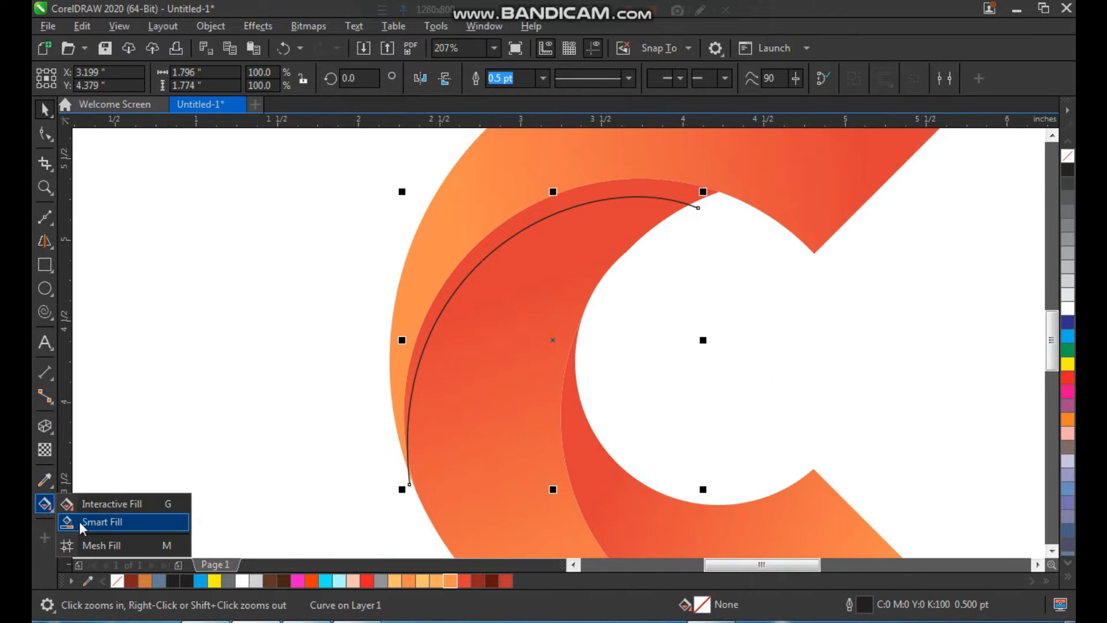
pyautogui.click(83, 522)
pyautogui.click(662, 190)
pyautogui.press('space')
# Step: Delete the guide curve beside the sliver on the middle piece
pyautogui.click(693, 256)
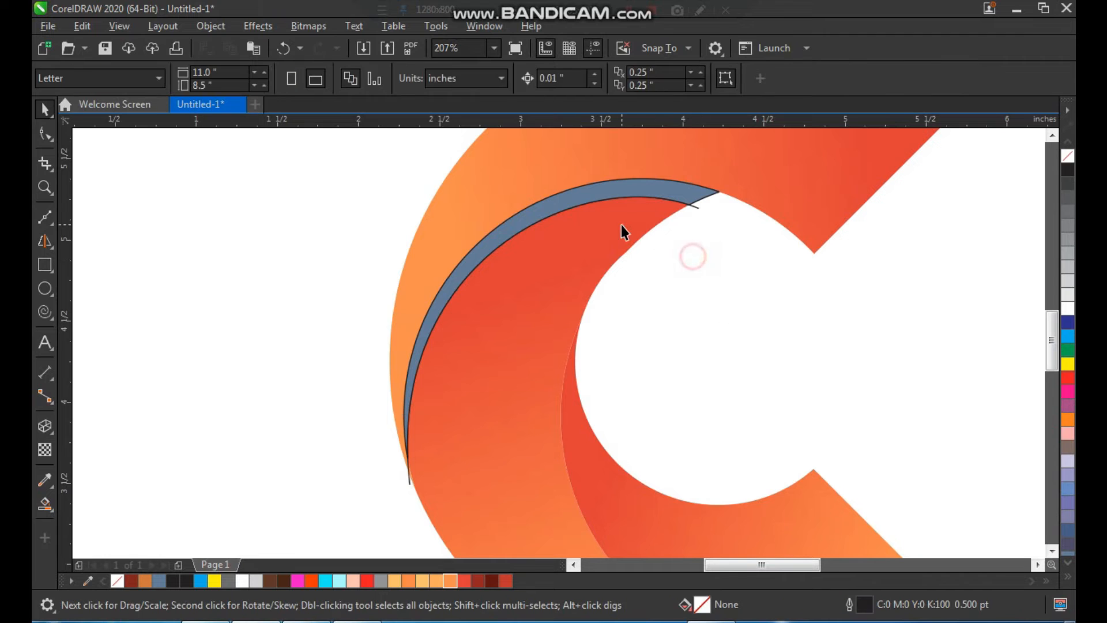
pyautogui.moveTo(639, 197); pyautogui.dragTo(618, 209)
pyautogui.hotkey('ctrl', 'z')
pyautogui.press('Delete')
# Step: Fill the sliver on the middle piece with dark red #932621 and remove its outline
pyautogui.click(669, 192)
pyautogui.press('z')
pyautogui.moveTo(783, 167); pyautogui.dragTo(455, 413)
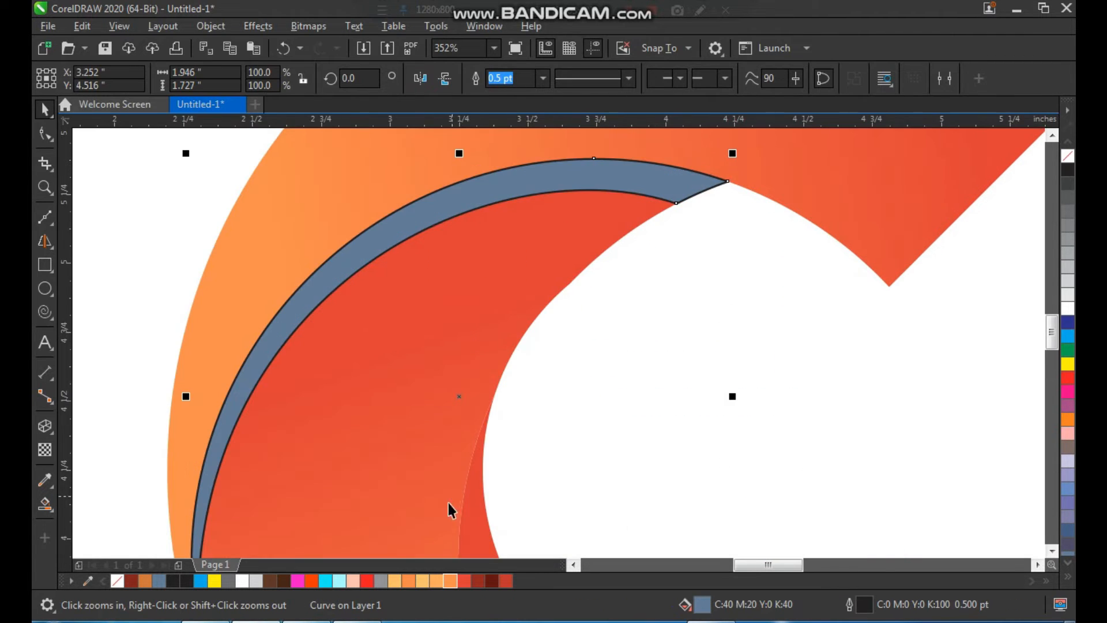
pyautogui.click(465, 582)
pyautogui.click(477, 580)
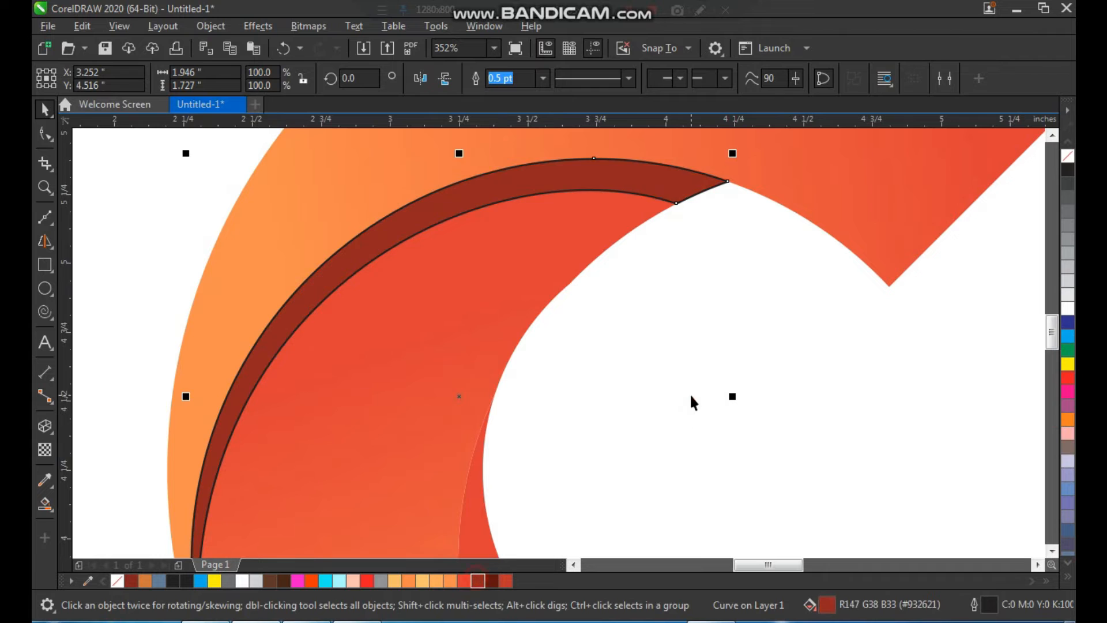
pyautogui.click(690, 393)
pyautogui.click(644, 189)
pyautogui.rightClick(1071, 161)
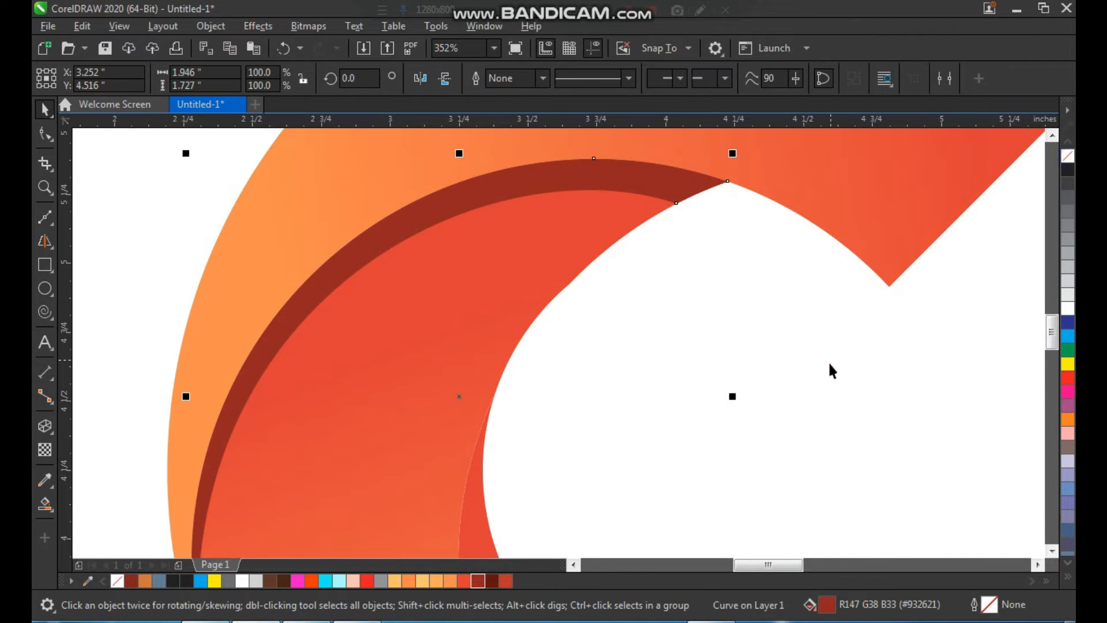
pyautogui.click(834, 361)
# Step: Draw a straight Bézier line, about 0.68 by 1.66 in, across the lower inner piece from its upper tip to its lower edge
pyautogui.scroll(-2, 575, 376)
pyautogui.click(673, 399)
pyautogui.press('z')
pyautogui.moveTo(424, 220); pyautogui.dragTo(846, 603)
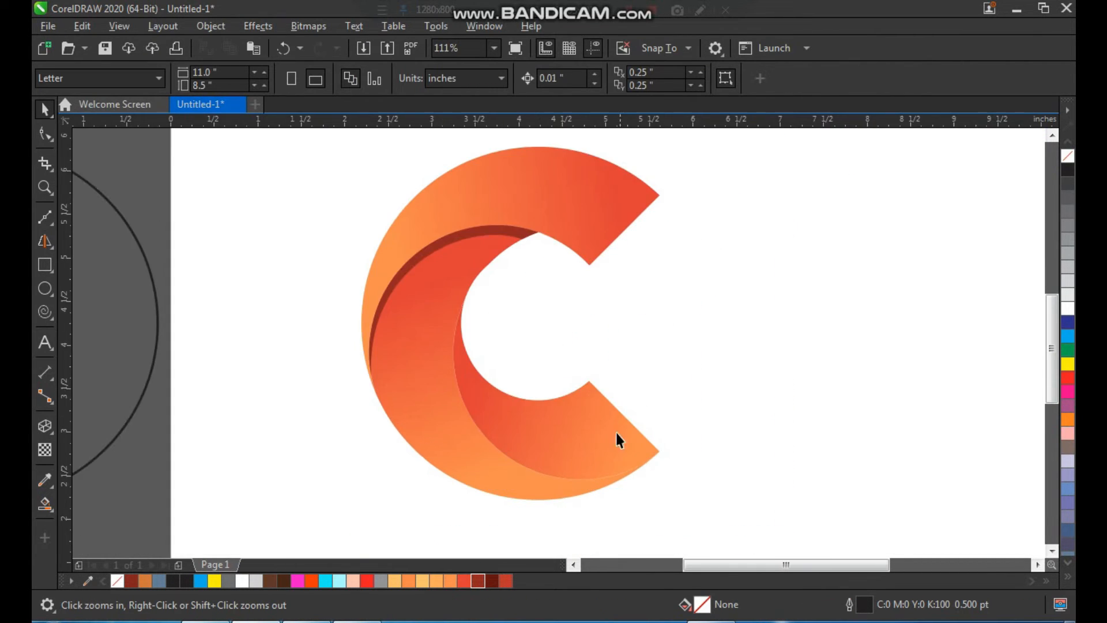
pyautogui.moveTo(418, 278); pyautogui.dragTo(679, 515)
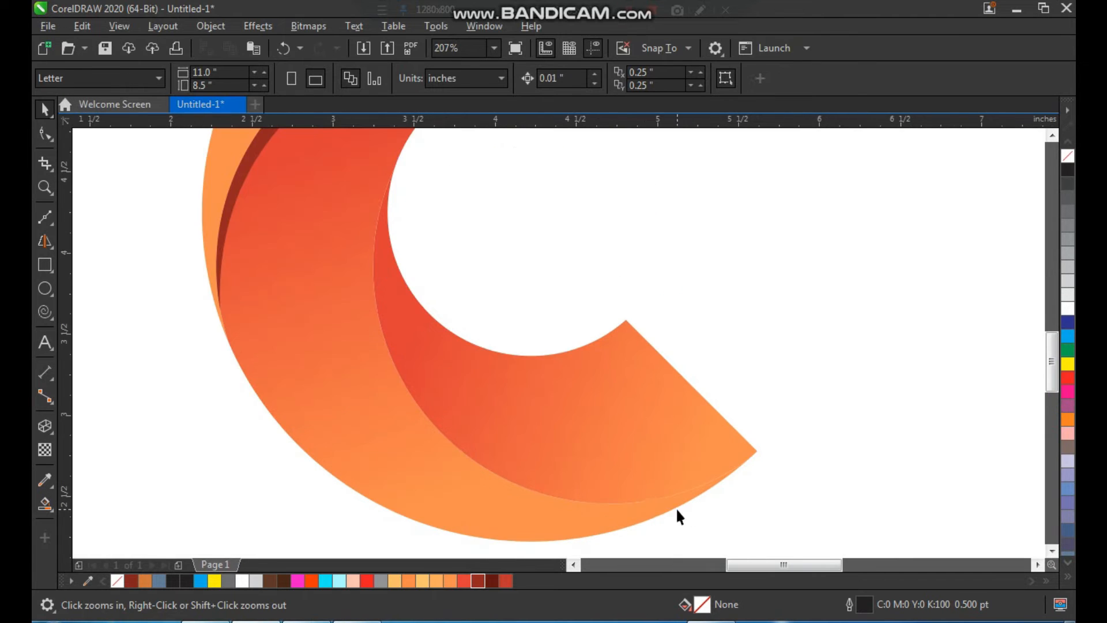
pyautogui.rightClick(563, 436)
pyautogui.moveTo(430, 280); pyautogui.dragTo(651, 491)
pyautogui.click(49, 225)
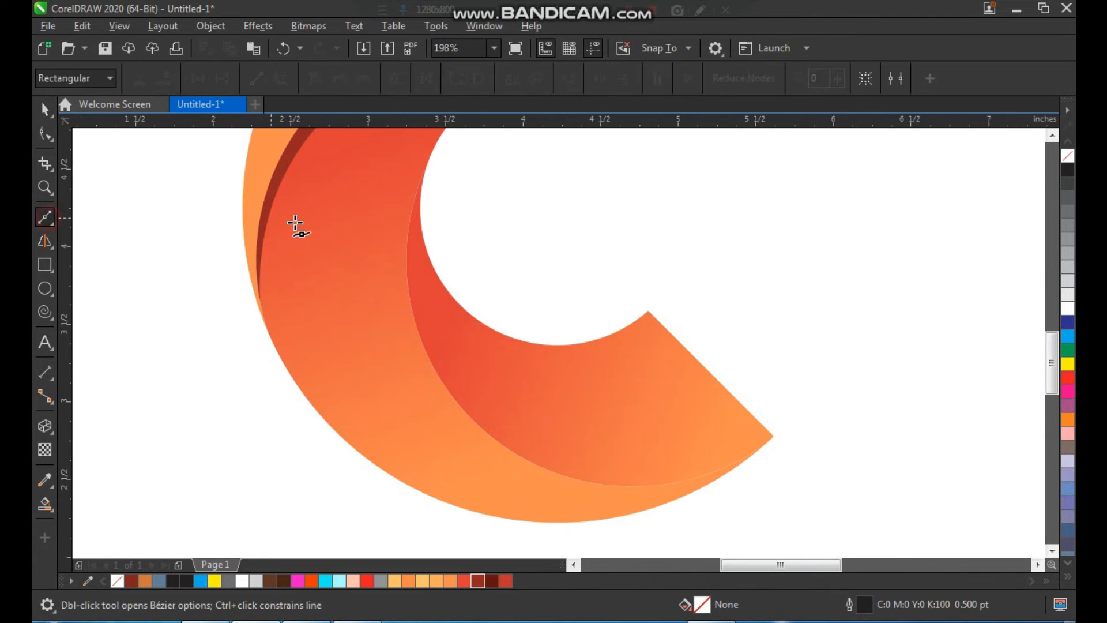
pyautogui.click(425, 208)
pyautogui.click(531, 465)
pyautogui.press('space')
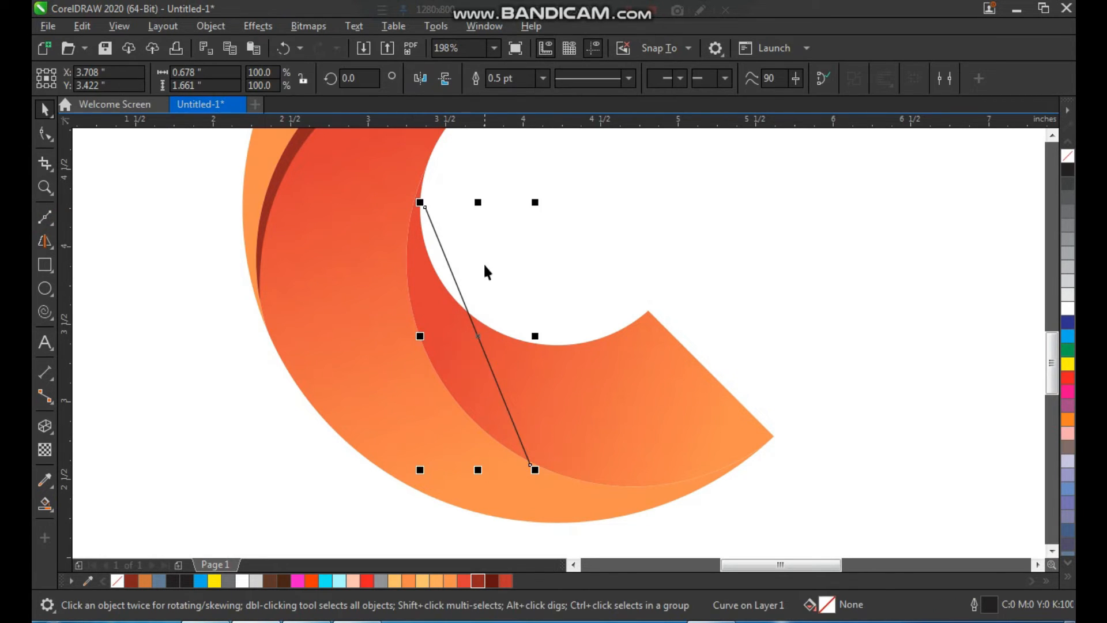
# Step: Convert the line to a curve and bend it to follow just inside the lower inner piece's left edge
pyautogui.press('F10')
pyautogui.moveTo(552, 469); pyautogui.dragTo(552, 470)
pyautogui.click(280, 79)
pyautogui.moveTo(470, 317); pyautogui.dragTo(430, 321)
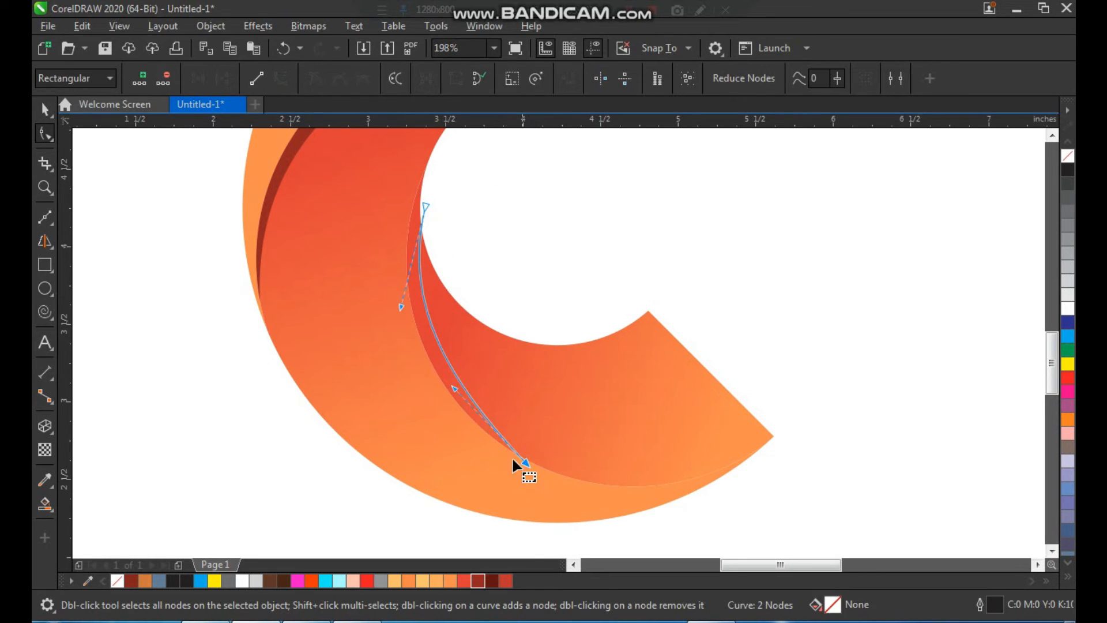
pyautogui.moveTo(451, 389); pyautogui.dragTo(445, 410)
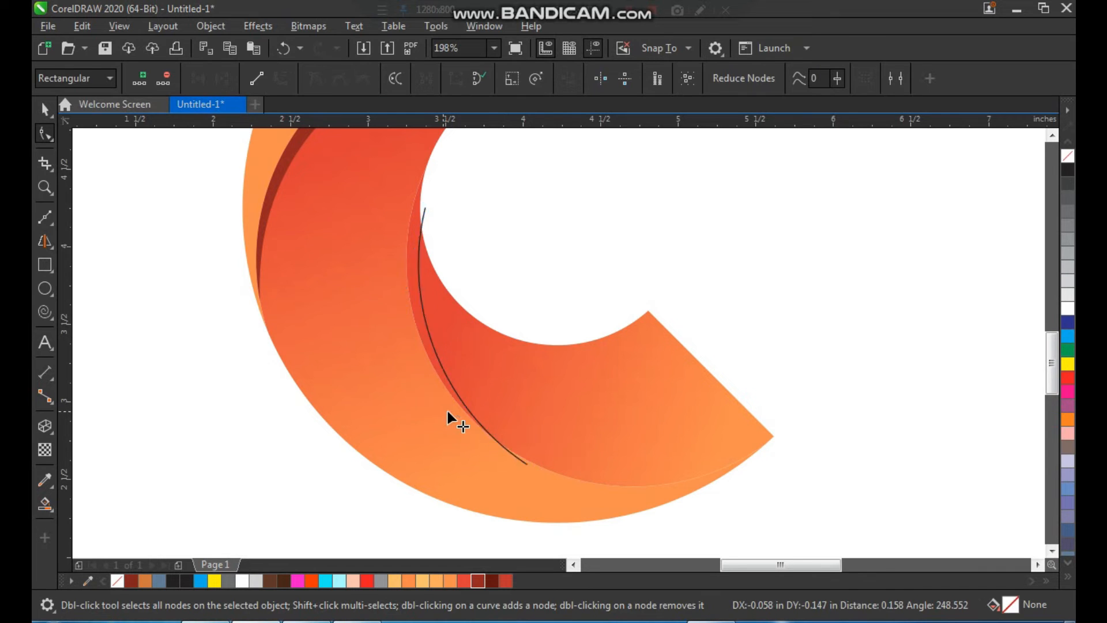
pyautogui.press('space')
pyautogui.click(539, 257)
# Step: Smart-fill the sliver between the guide curve and the lower inner piece's left edge, and delete the guide curve
pyautogui.press('F2')
pyautogui.moveTo(384, 192); pyautogui.dragTo(587, 482)
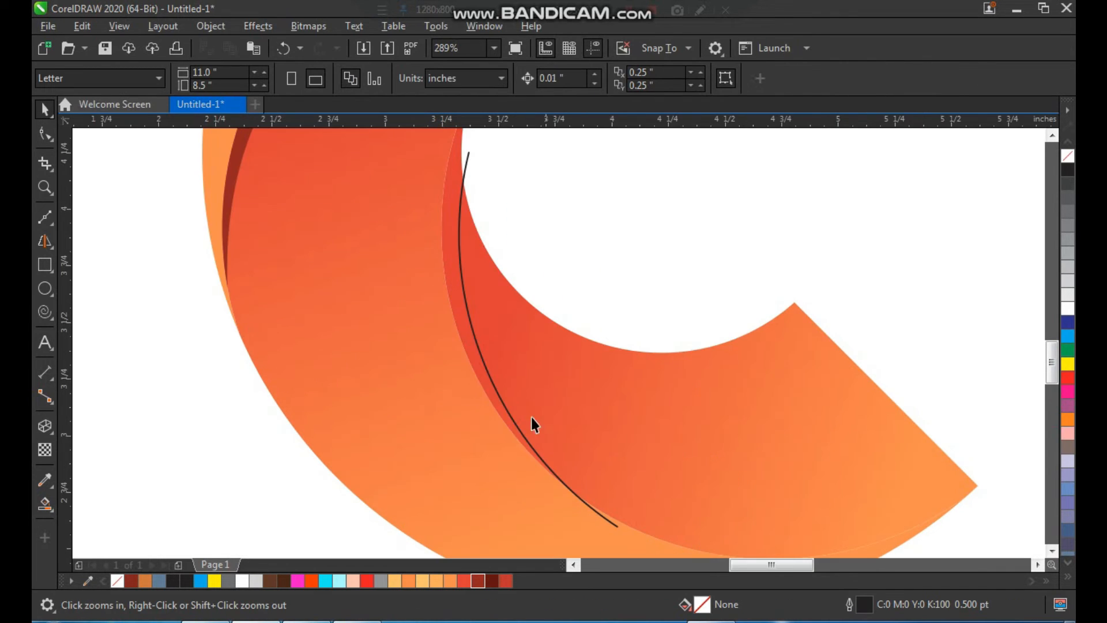
pyautogui.click(46, 508)
pyautogui.click(453, 250)
pyautogui.press('space')
pyautogui.click(468, 161)
pyautogui.press('Delete')
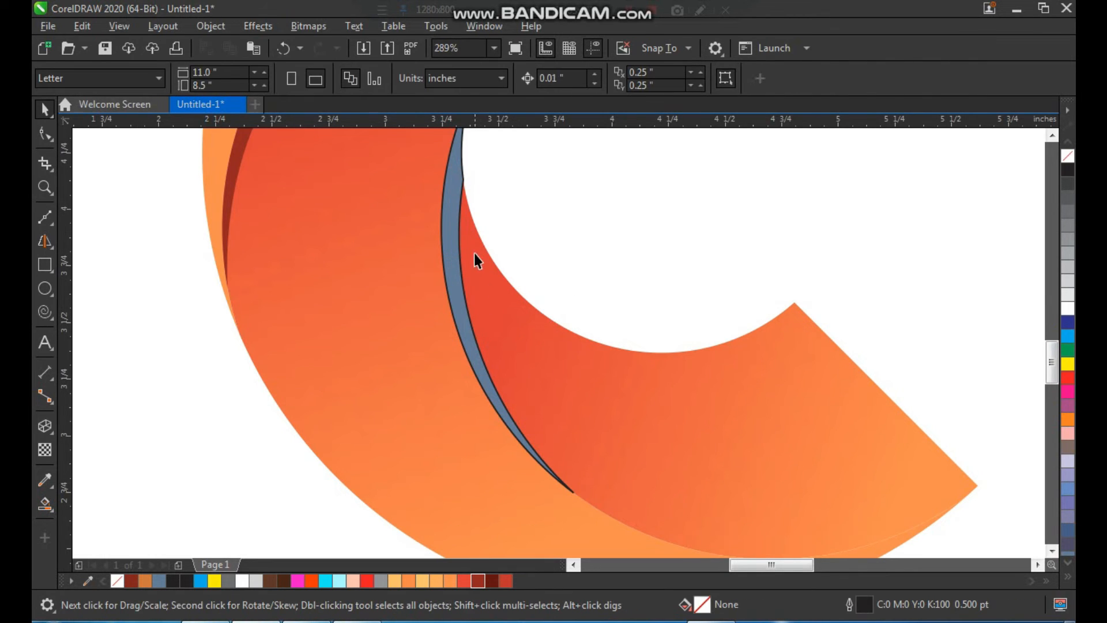
# Step: Fill the sliver on the lower inner piece with dark red #932621 and remove its outline
pyautogui.click(459, 214)
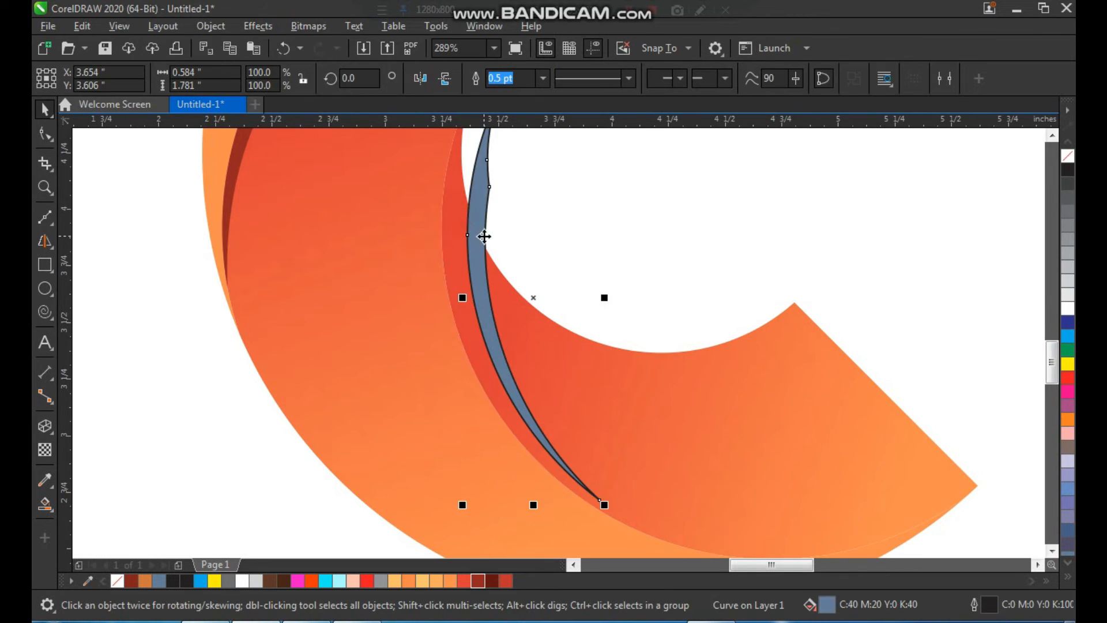
pyautogui.click(478, 580)
pyautogui.rightClick(1064, 159)
pyautogui.click(768, 185)
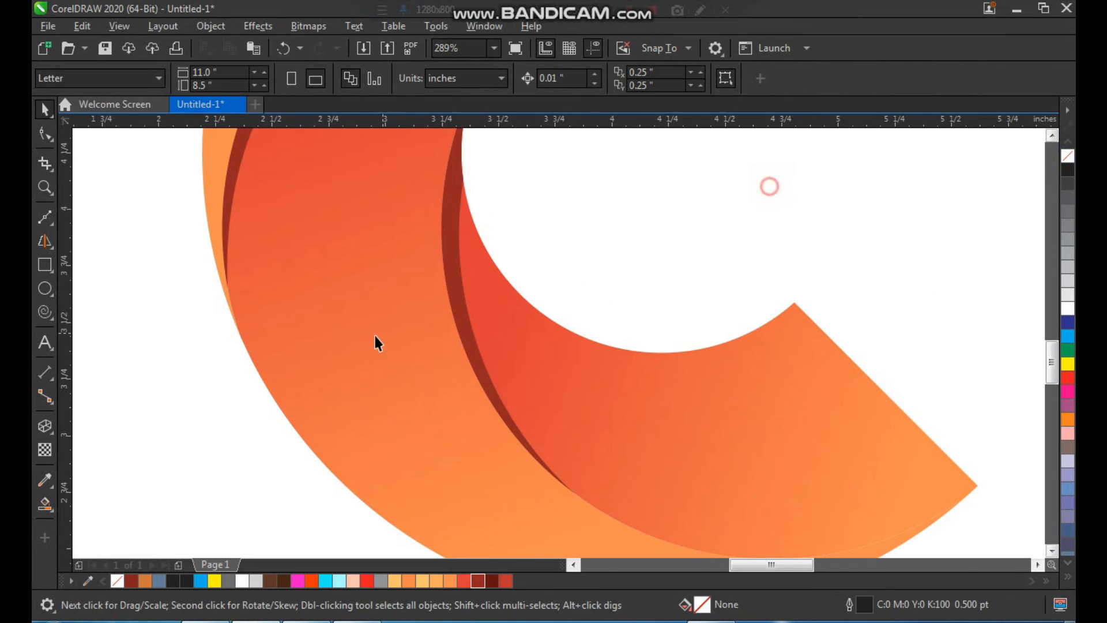
# Step: Draw a straight Bézier line across the upper arc from near its right tip to just beyond its upper-left outer edge
pyautogui.scroll(-4, 362, 354)
pyautogui.press('F2')
pyautogui.moveTo(253, 424); pyautogui.dragTo(640, 159)
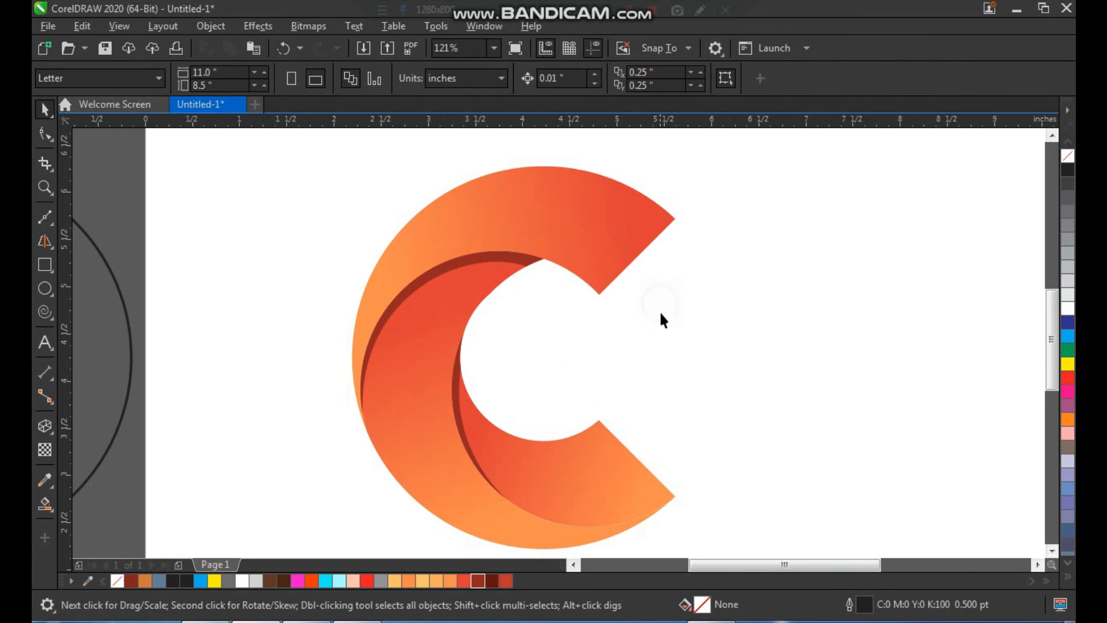
pyautogui.moveTo(392, 342); pyautogui.dragTo(314, 387)
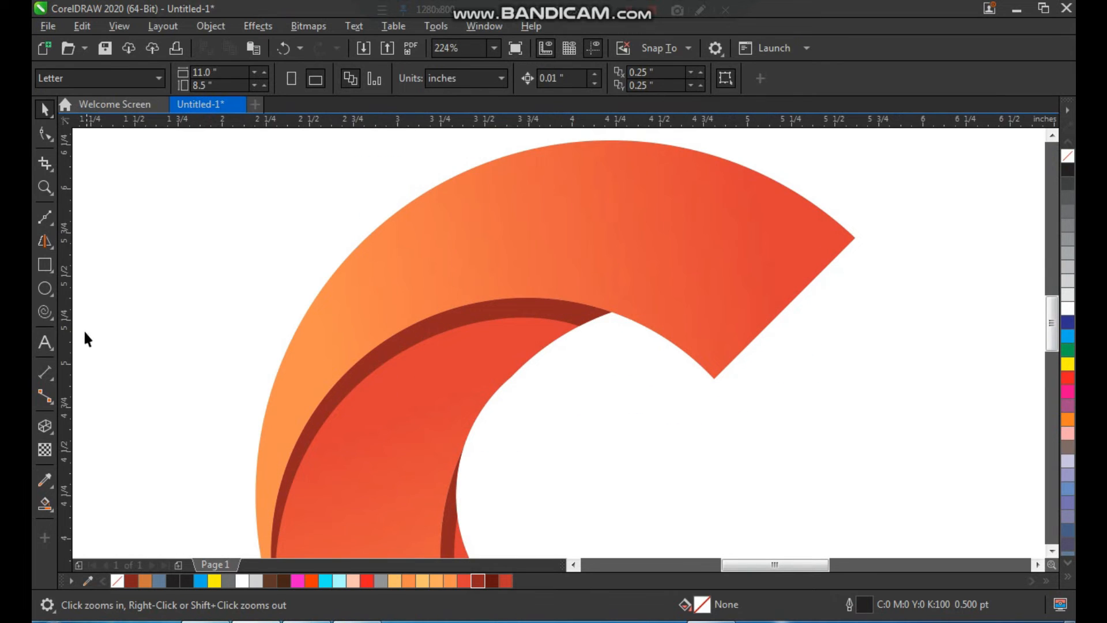
pyautogui.click(45, 224)
pyautogui.click(841, 254)
pyautogui.click(406, 197)
pyautogui.scroll(-2, 544, 280)
pyautogui.press('F2')
pyautogui.moveTo(436, 187); pyautogui.dragTo(791, 362)
pyautogui.press('space')
# Step: Convert the line to a curve and bend it upward to run just inside the upper arc's outer edge
pyautogui.press('F10')
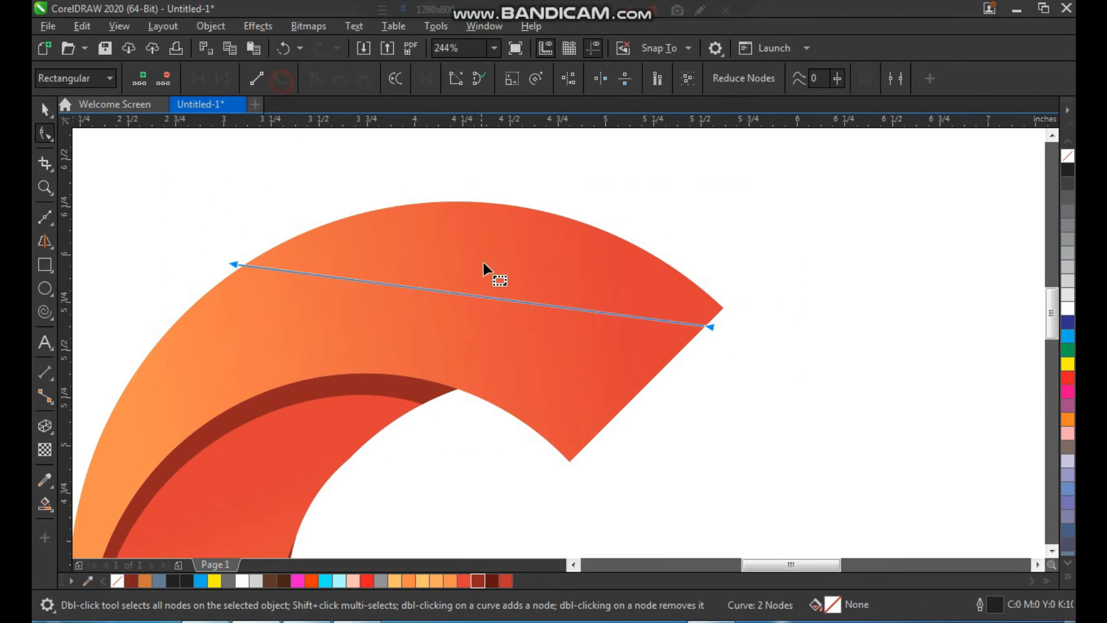
pyautogui.click(511, 300)
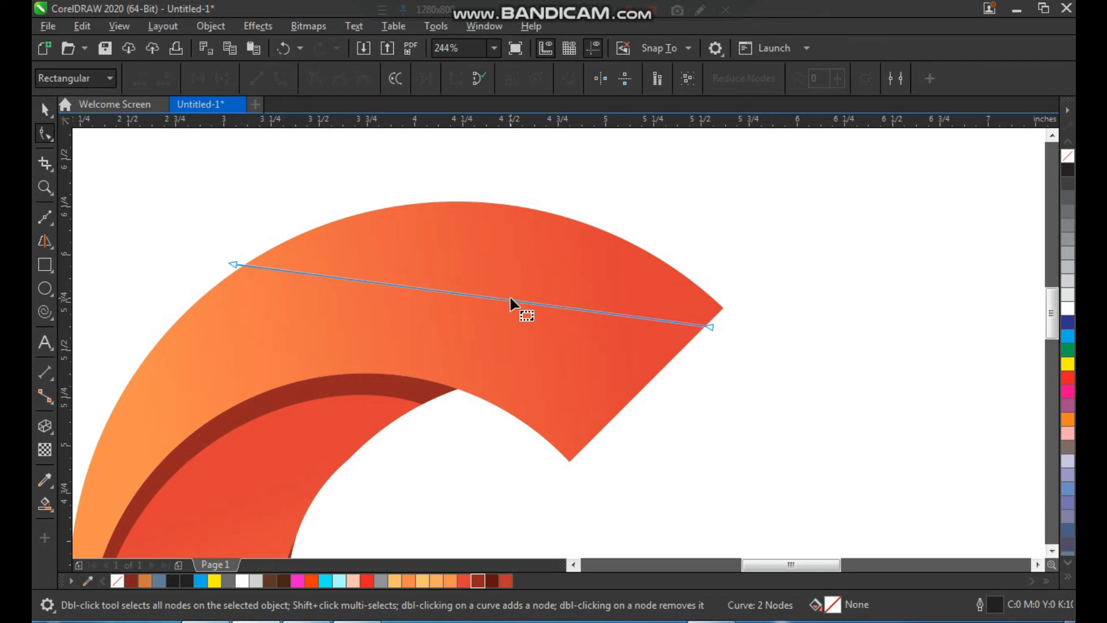
pyautogui.moveTo(512, 303); pyautogui.dragTo(531, 230)
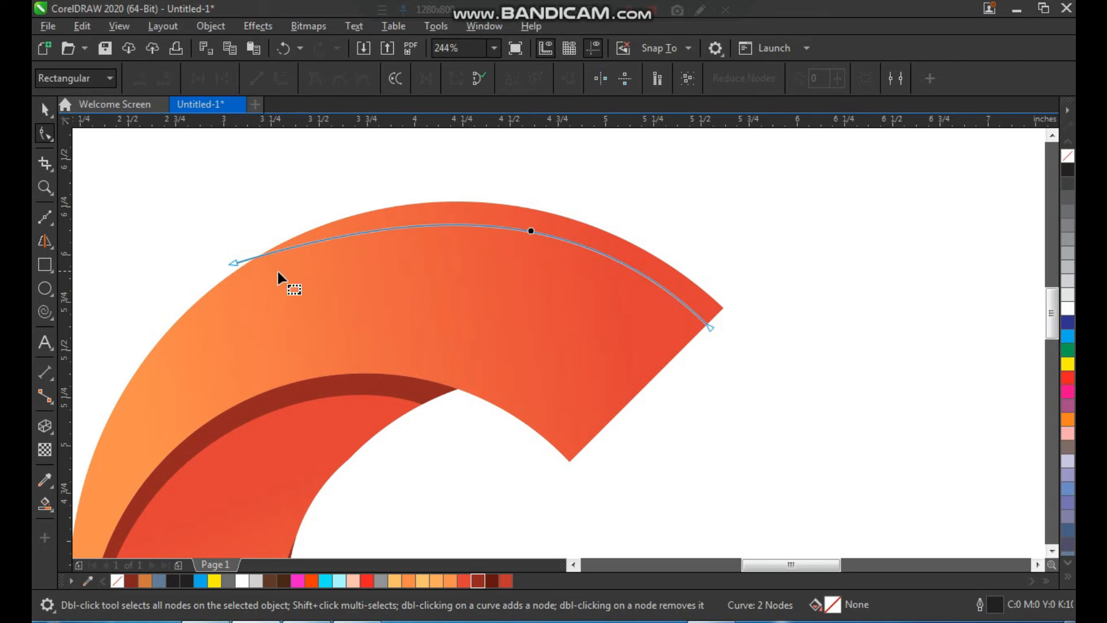
pyautogui.click(235, 265)
pyautogui.moveTo(411, 210); pyautogui.dragTo(392, 182)
pyautogui.press('space')
pyautogui.click(481, 170)
# Step: Smart-fill the sliver between the guide curve and the upper arc's outer edge
pyautogui.click(37, 509)
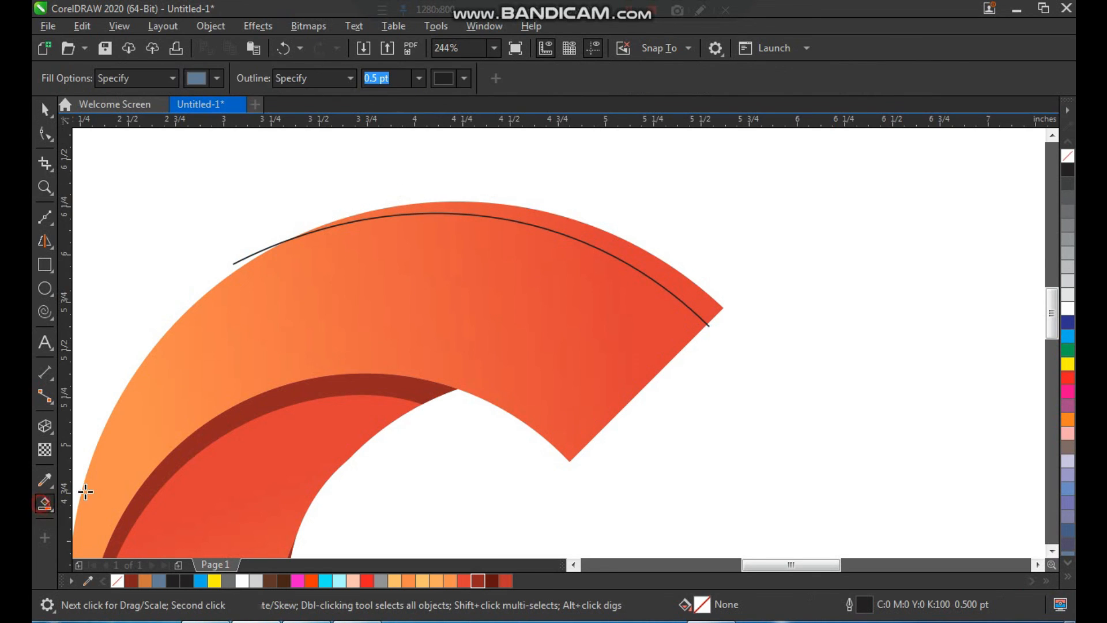
pyautogui.click(620, 249)
pyautogui.press('space')
pyautogui.click(704, 332)
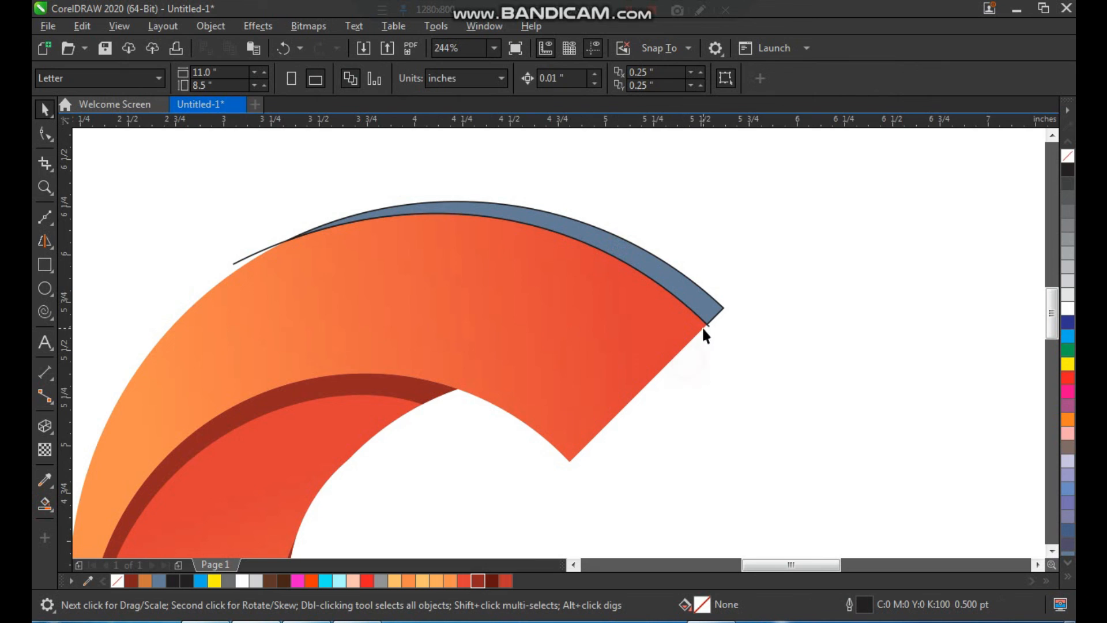
# Step: Delete the leftover guide curve running along the upper arc's outer edge
pyautogui.click(242, 262)
pyautogui.press('Delete')
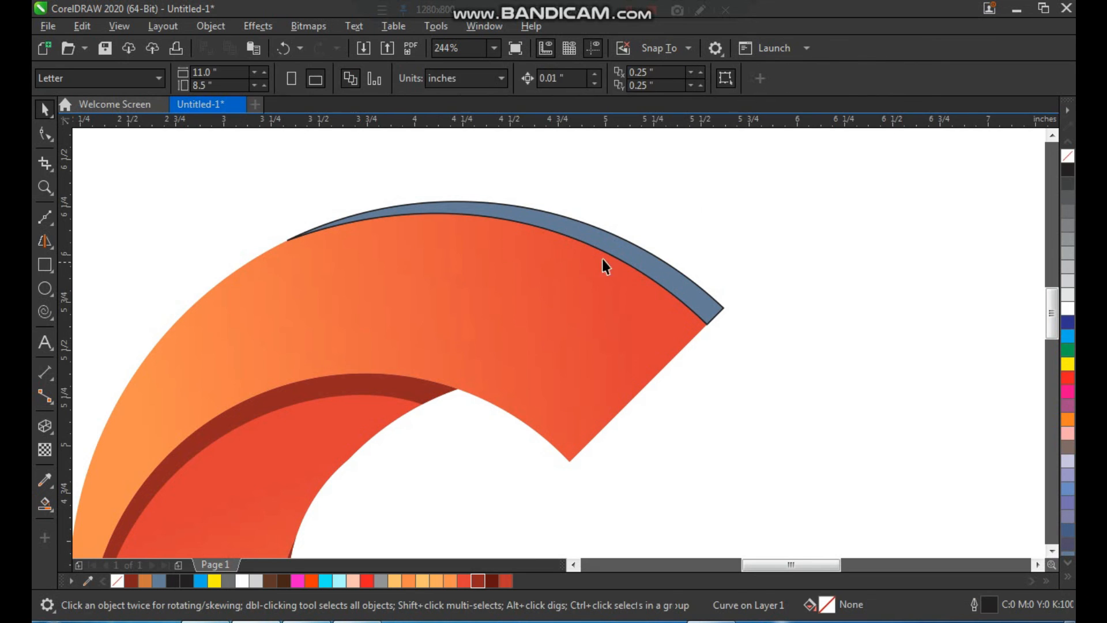
# Step: Fill the sliver on the upper arc's outer edge with dark red #932621 and remove its outline
pyautogui.click(616, 252)
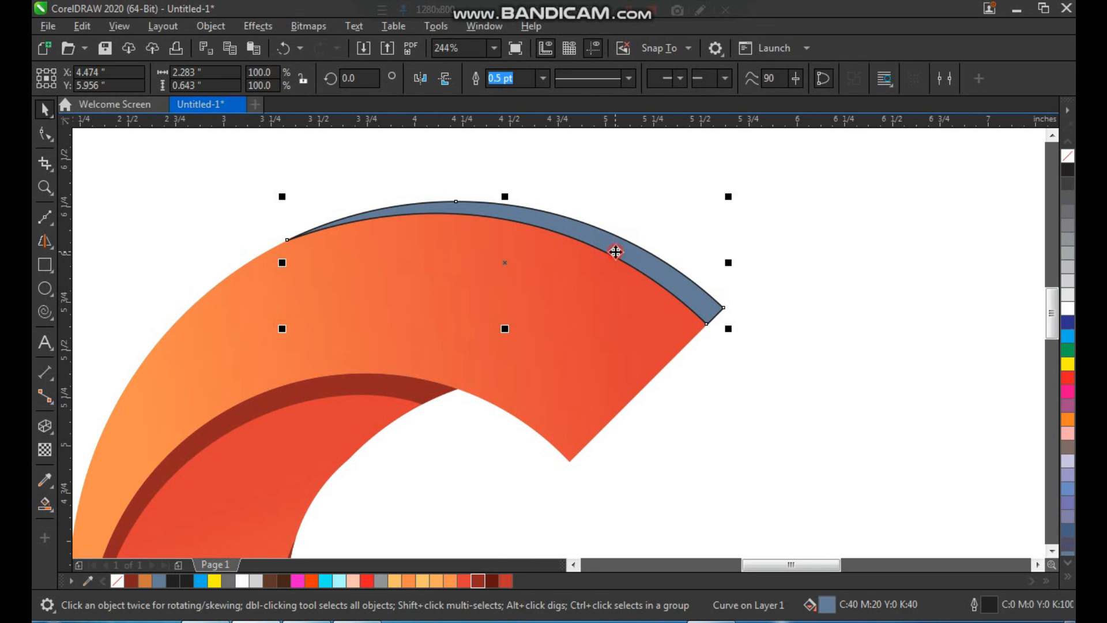
pyautogui.click(477, 580)
pyautogui.scroll(-1, 502, 286)
pyautogui.press('F2')
pyautogui.moveTo(364, 208); pyautogui.dragTo(718, 436)
pyautogui.rightClick(1068, 156)
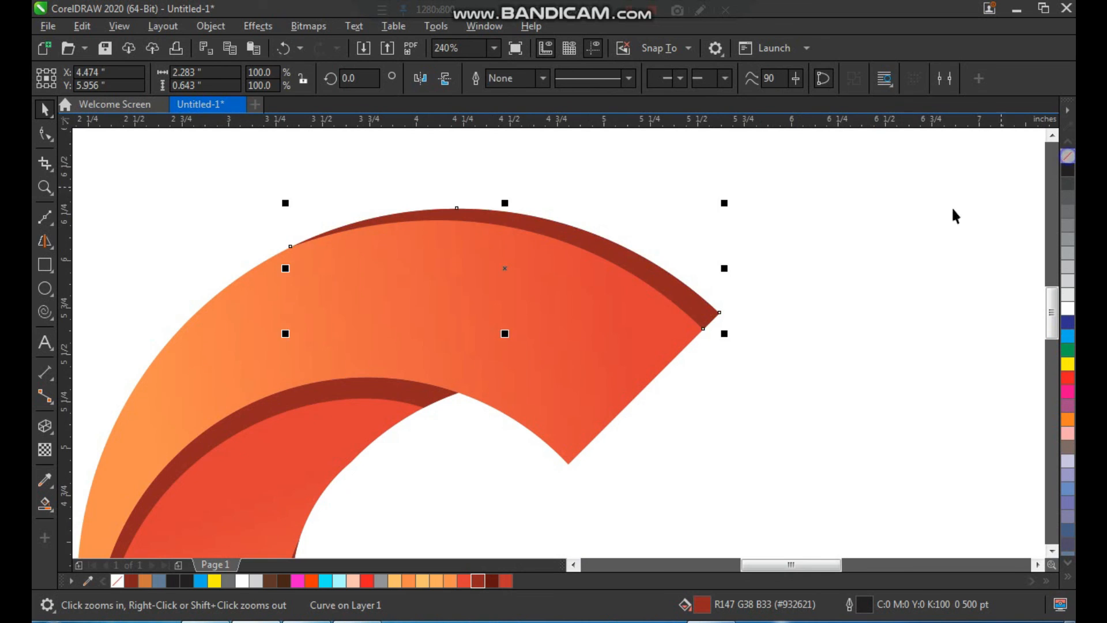
pyautogui.click(953, 211)
# Step: Move all pieces of the C logo together to the right half of the page
pyautogui.scroll(-2, 597, 258)
pyautogui.press('F2')
pyautogui.moveTo(719, 193); pyautogui.dragTo(179, 529)
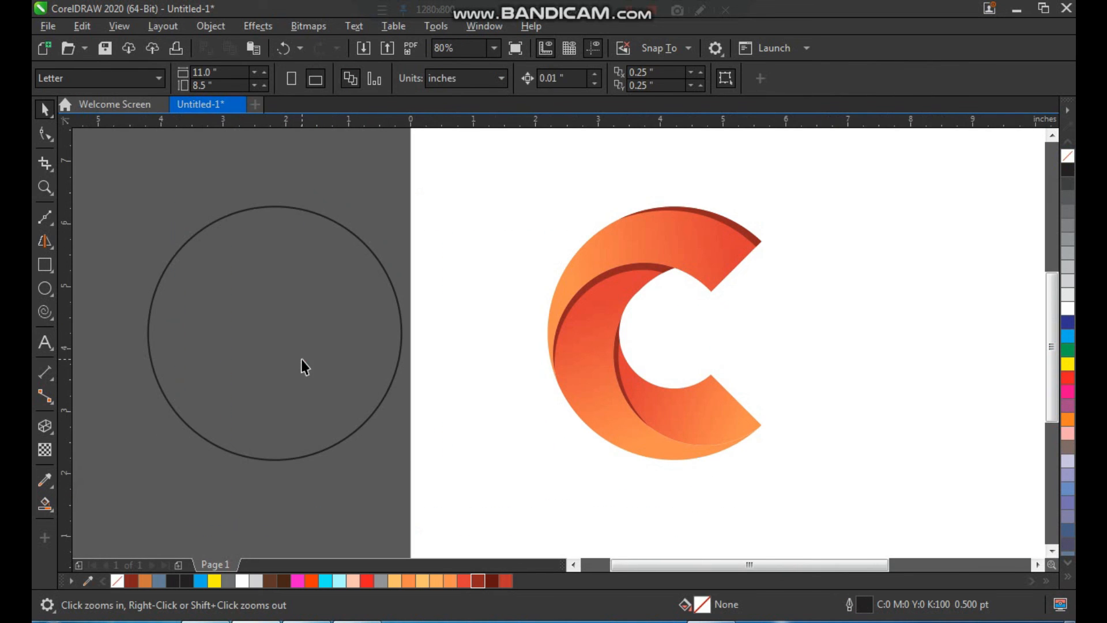
pyautogui.click(304, 367)
pyautogui.moveTo(728, 399); pyautogui.dragTo(766, 496)
pyautogui.moveTo(692, 421); pyautogui.dragTo(859, 439)
pyautogui.click(466, 314)
pyautogui.scroll(-2, 474, 332)
pyautogui.press('F2')
pyautogui.moveTo(454, 179); pyautogui.dragTo(754, 480)
pyautogui.moveTo(627, 426); pyautogui.dragTo(674, 398)
pyautogui.click(680, 465)
pyautogui.press('F2')
pyautogui.moveTo(838, 150); pyautogui.dragTo(384, 479)
# Step: Move the outlined circle from outside the page onto its left half, level with the C logo
pyautogui.moveTo(301, 518); pyautogui.dragTo(294, 521)
pyautogui.click(246, 381)
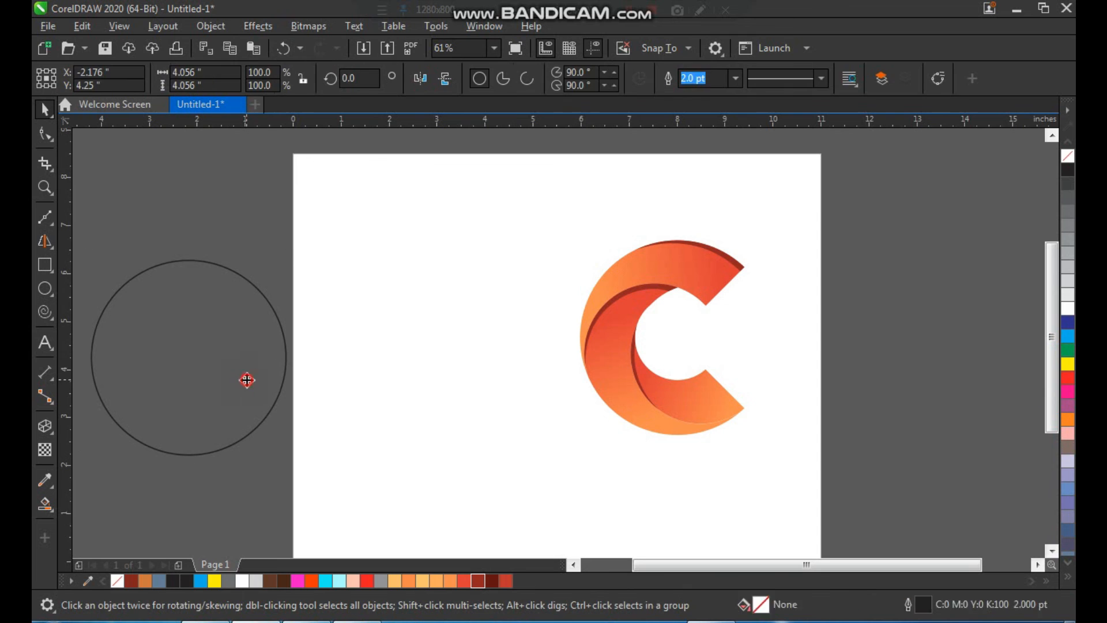
pyautogui.click(436, 423)
pyautogui.moveTo(241, 340); pyautogui.dragTo(432, 343)
pyautogui.click(442, 460)
pyautogui.press('F2')
pyautogui.moveTo(302, 183); pyautogui.dragTo(796, 470)
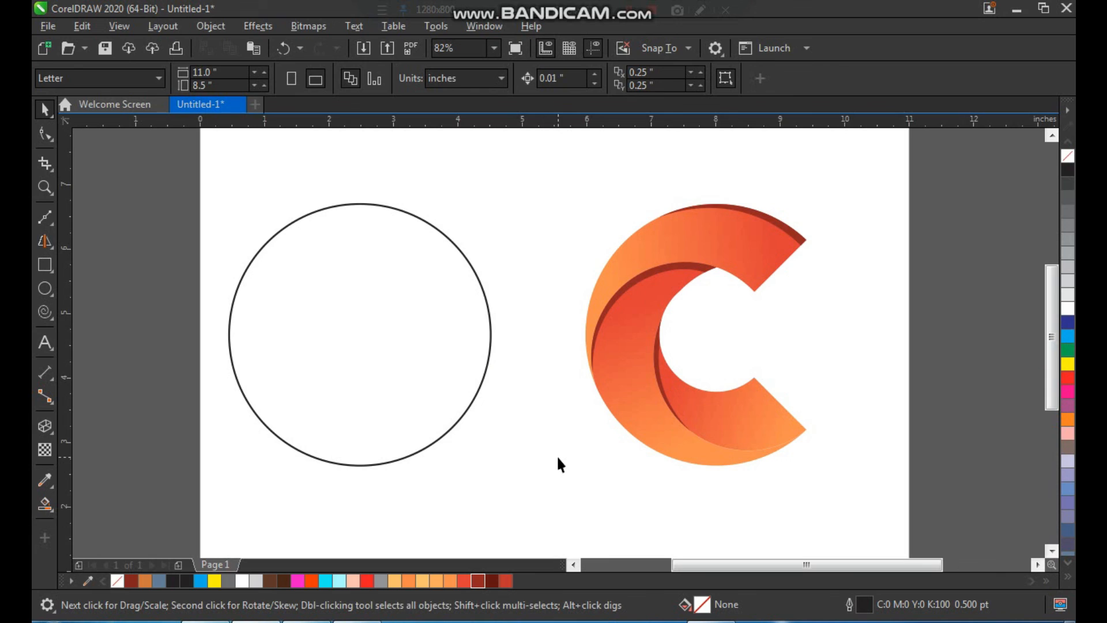